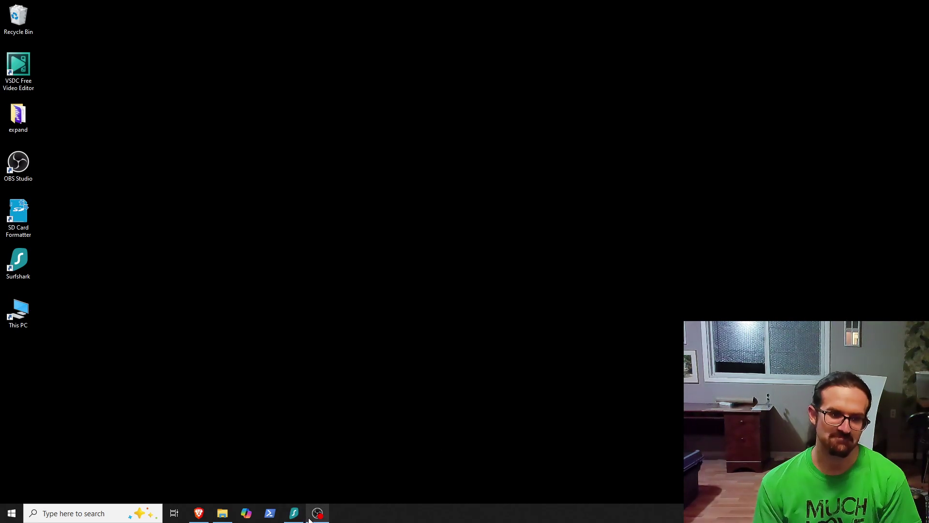
- From the beeftext.org tab in Brave, save Beeftext-16.0-PortableEdition.zip into the Downloads folder
{"action": "left_click", "coordinate": [200, 516]}
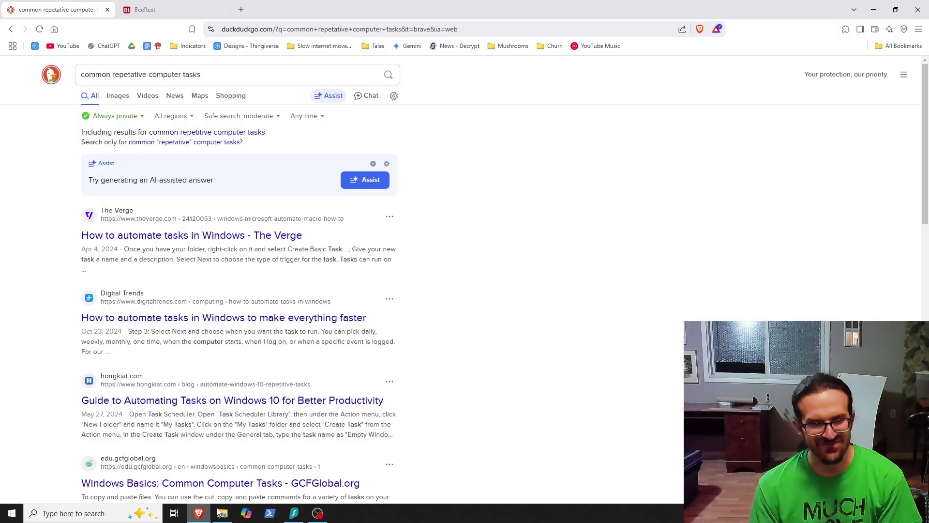
{"action": "left_click", "coordinate": [147, 14]}
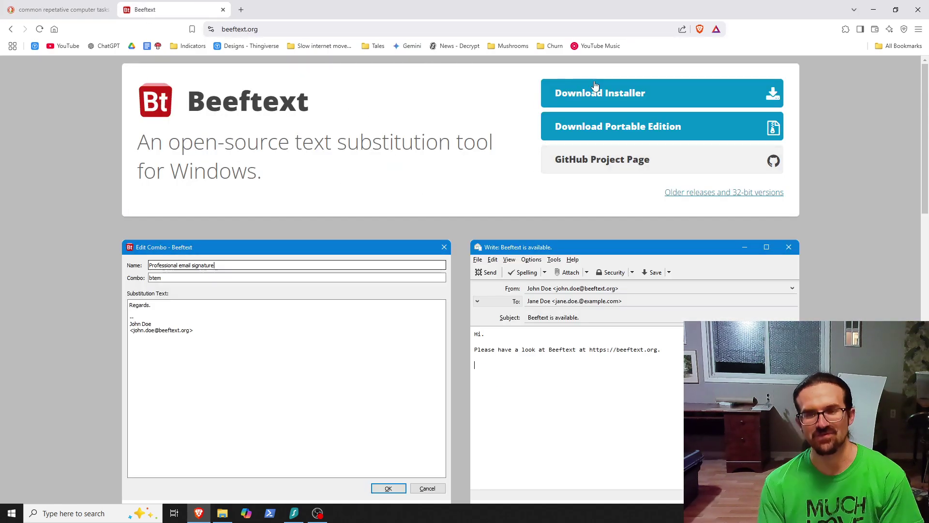
{"action": "left_click", "coordinate": [655, 130]}
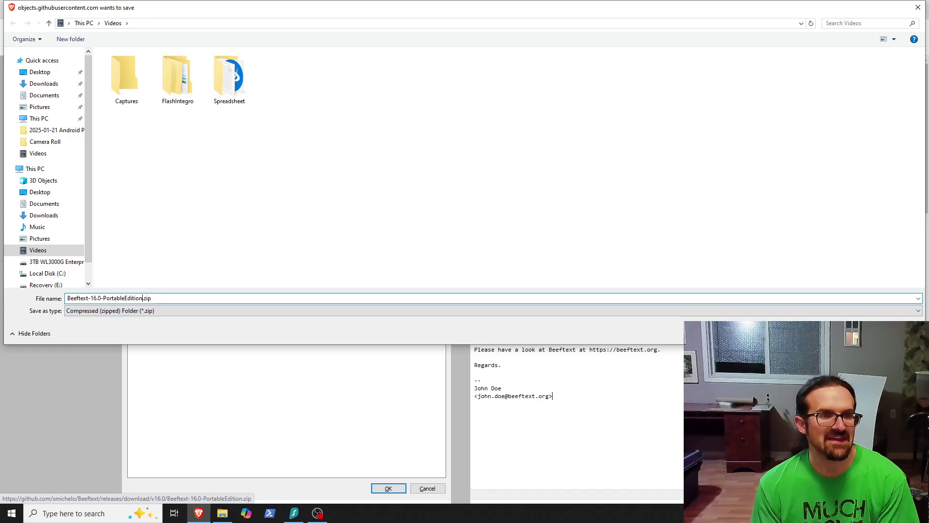
{"action": "left_click", "coordinate": [40, 217]}
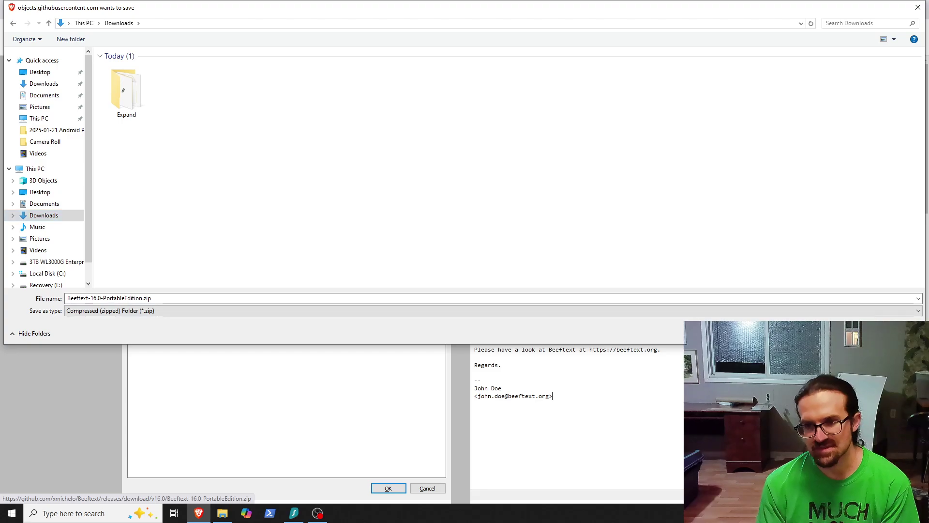
{"action": "key", "text": "Return"}
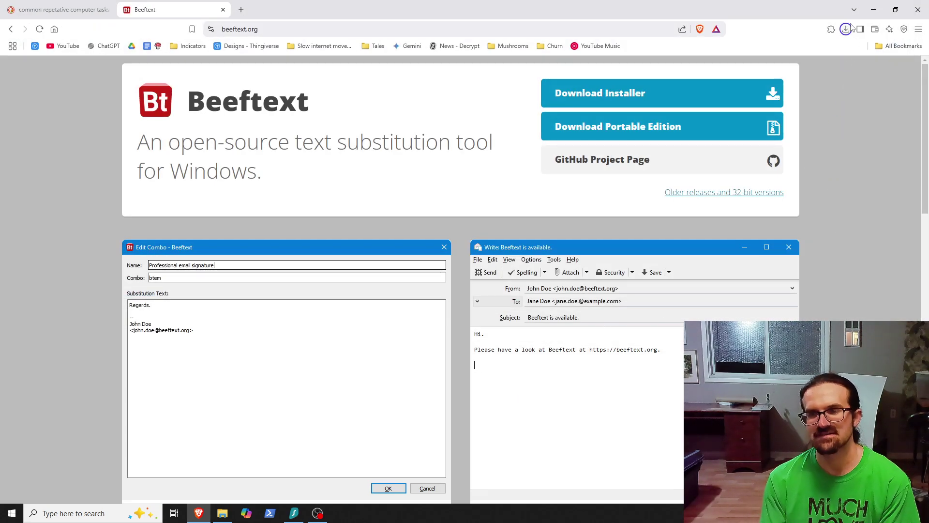
- Extract all of Beeftext-16.0-PortableEdition.zip to the suggested folder and select that folder in Downloads
{"action": "left_click", "coordinate": [837, 50]}
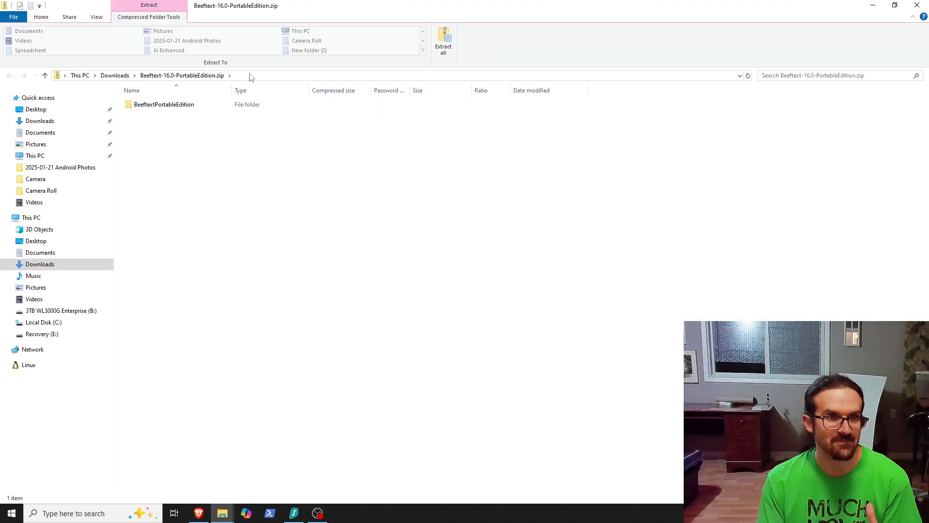
{"action": "left_click", "coordinate": [444, 42]}
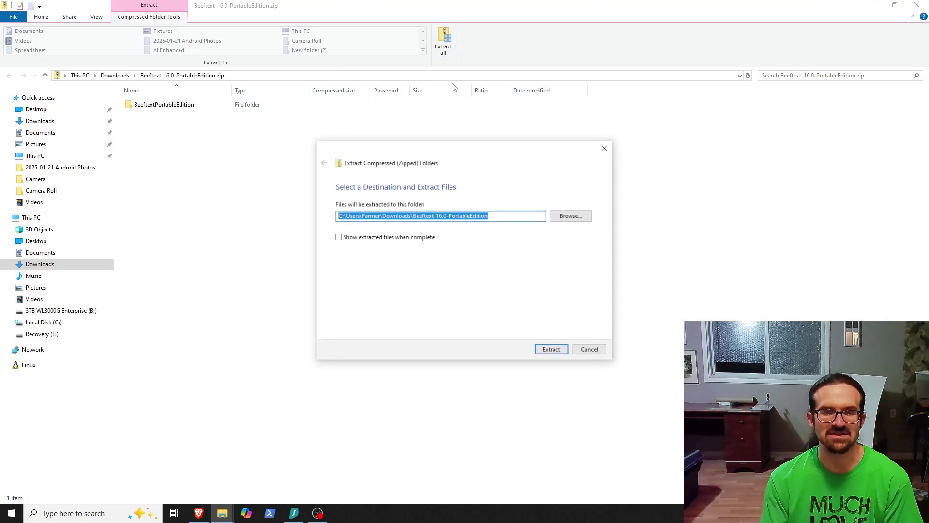
{"action": "left_click", "coordinate": [558, 348]}
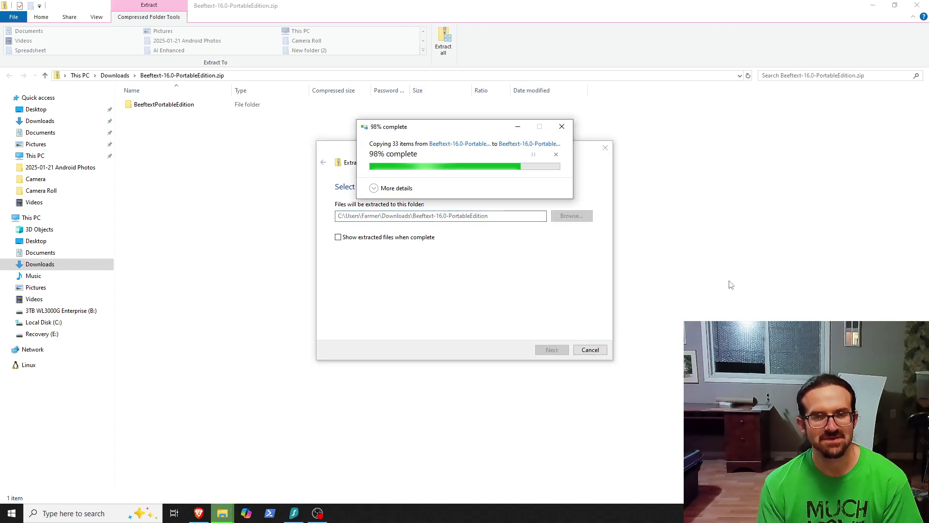
{"action": "left_click", "coordinate": [106, 75]}
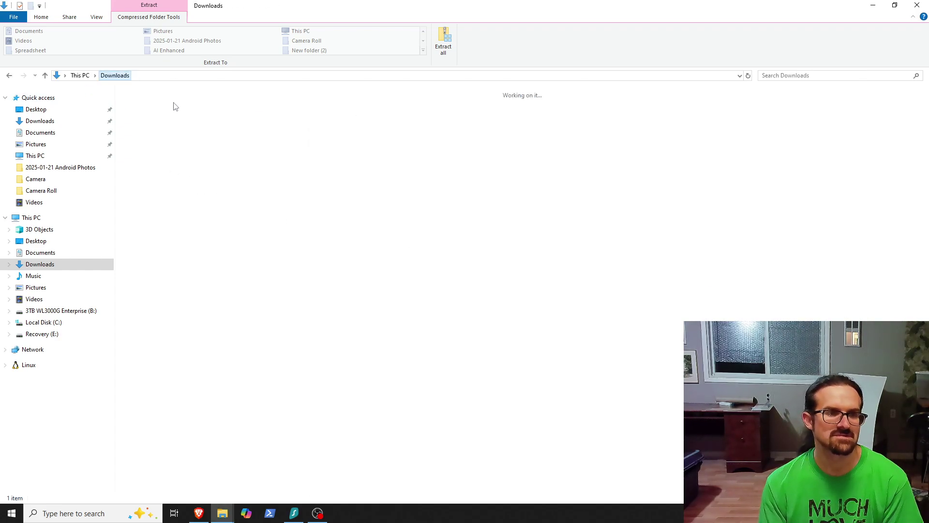
{"action": "left_click", "coordinate": [325, 257]}
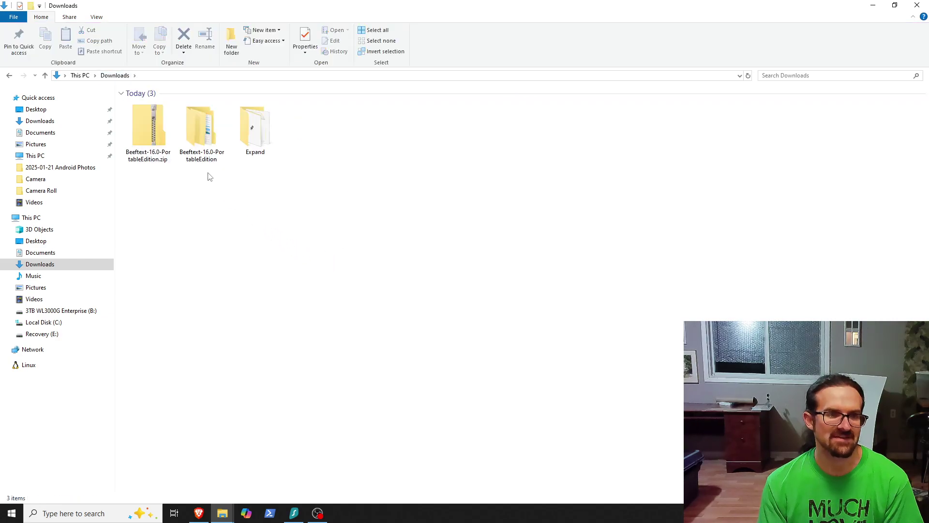
{"action": "left_click", "coordinate": [192, 150]}
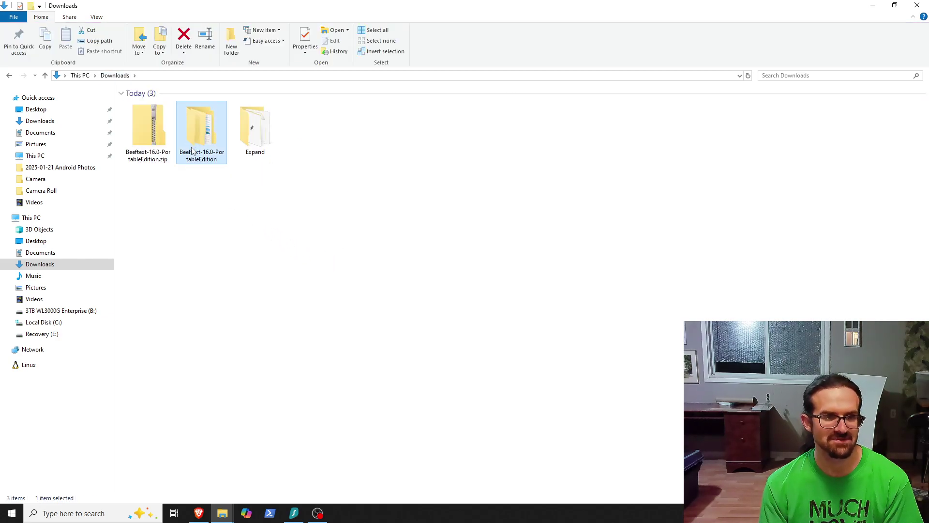
- Run Beeftext.exe from the BeeftextPortableEdition folder, decline Getting Started, and maximize the window
{"action": "double_click", "coordinate": [192, 151]}
{"action": "double_click", "coordinate": [179, 104]}
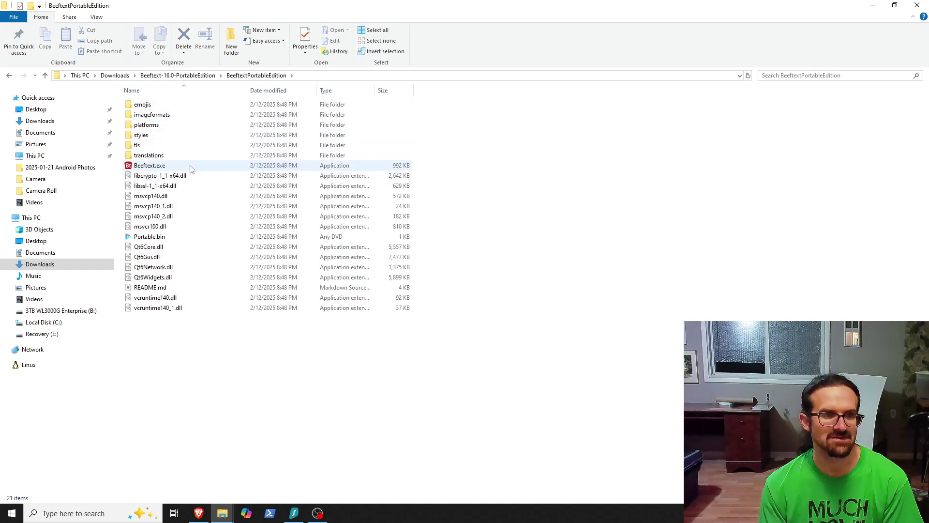
{"action": "double_click", "coordinate": [190, 167]}
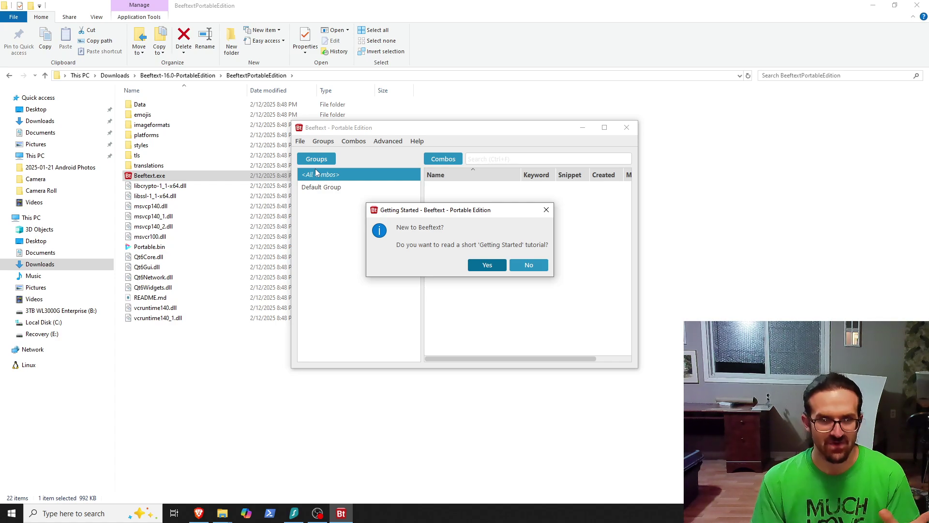
{"action": "left_click", "coordinate": [529, 266]}
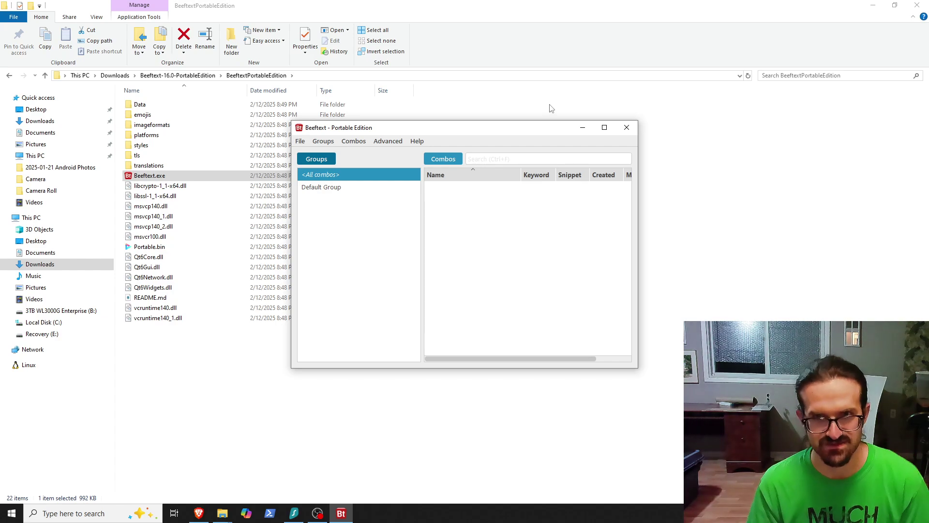
{"action": "left_click", "coordinate": [603, 129]}
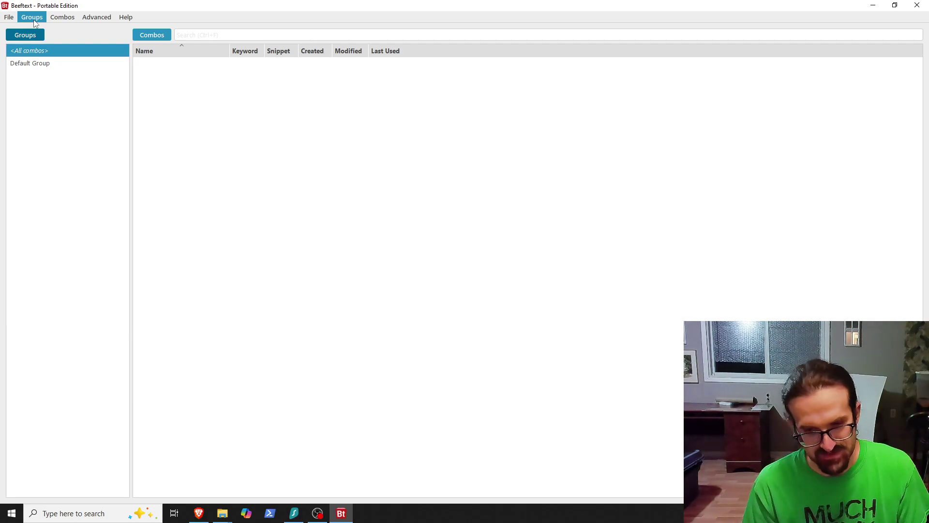
- Open a New Combo dialog via Combos > New and click into its Snippet and Keyword fields
{"action": "left_click", "coordinate": [67, 17]}
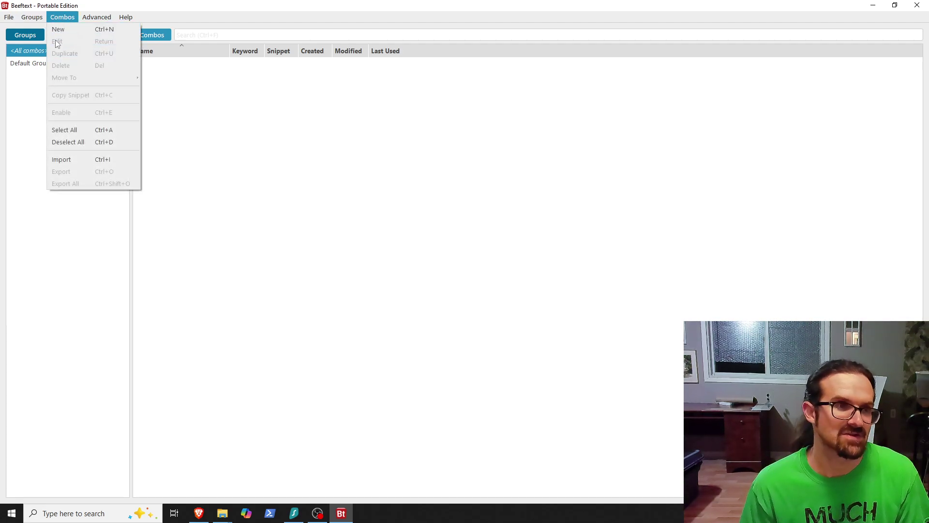
{"action": "left_click", "coordinate": [58, 30]}
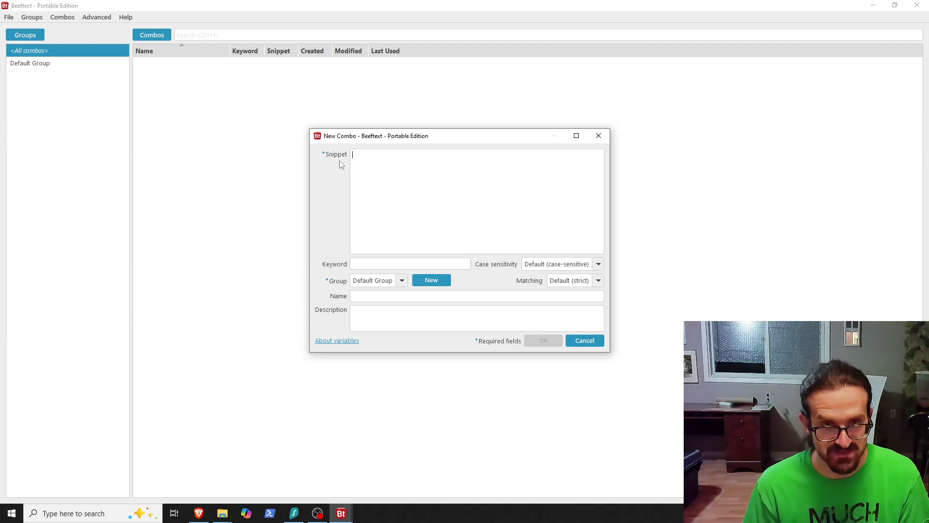
{"action": "left_click", "coordinate": [386, 179]}
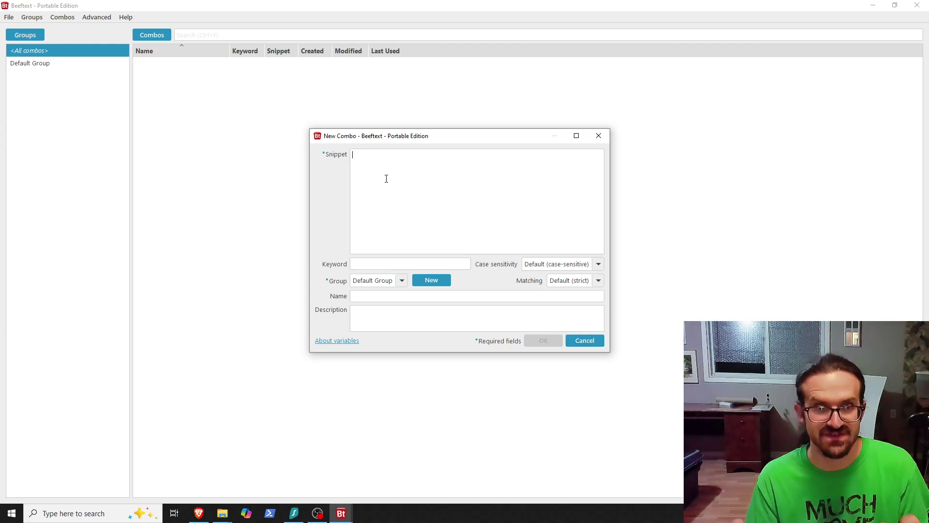
{"action": "left_click", "coordinate": [386, 268]}
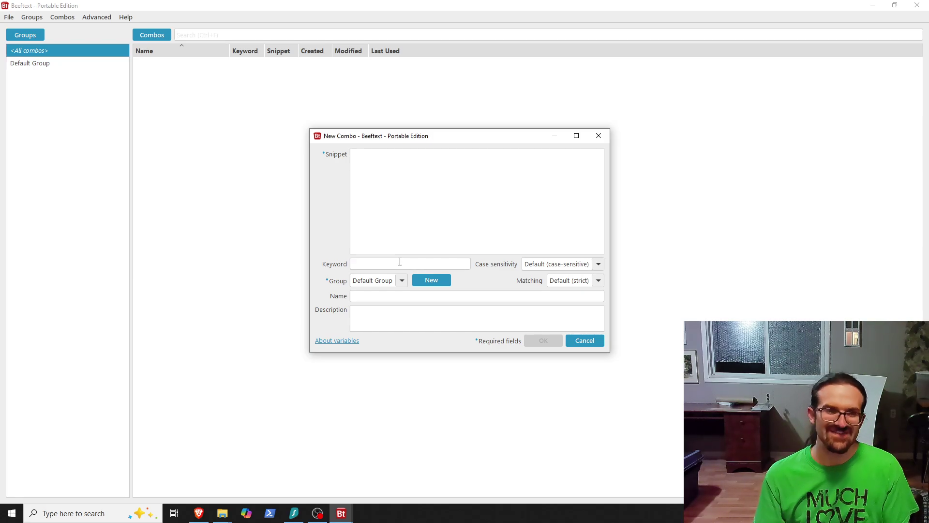
- Enter the snippet 'I had too much breakfast.' with the keyword brk
{"action": "left_click", "coordinate": [456, 221]}
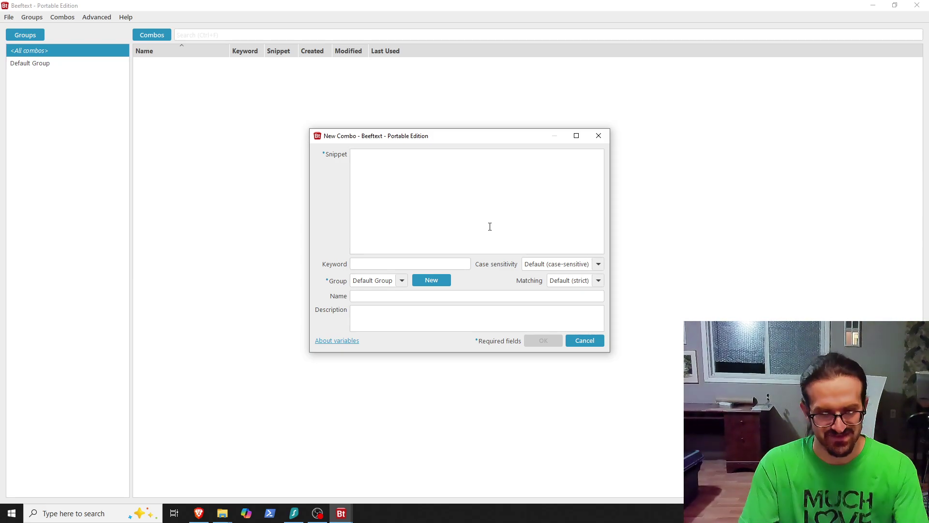
{"action": "type", "text": "I had"}
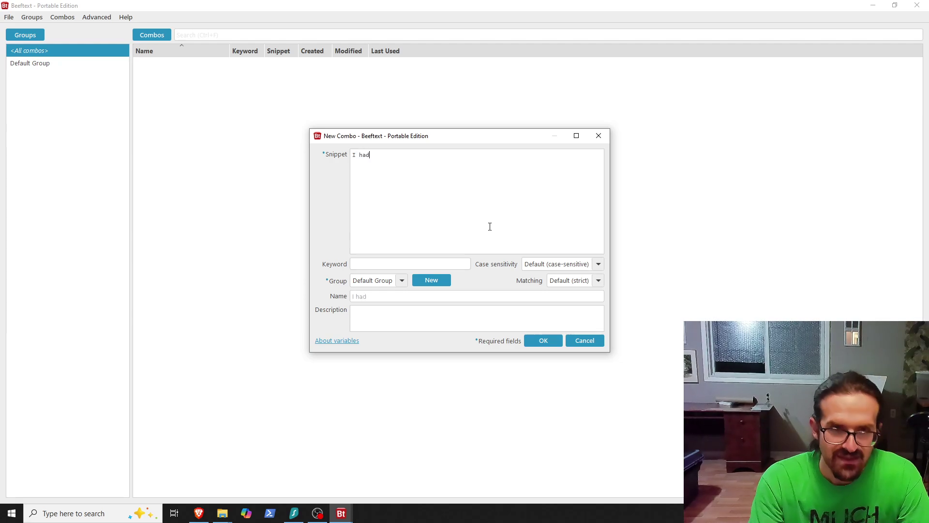
{"action": "type", "text": " too much breakfast."}
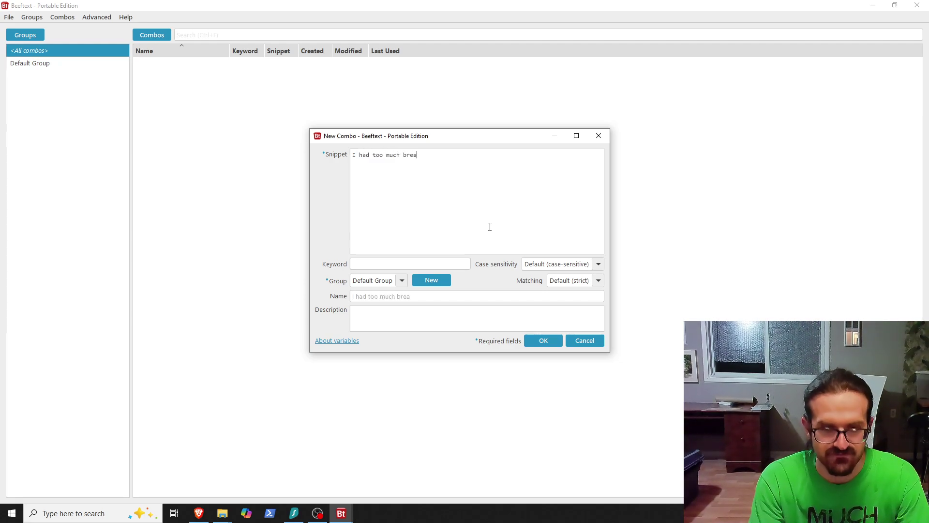
{"action": "left_click", "coordinate": [441, 260]}
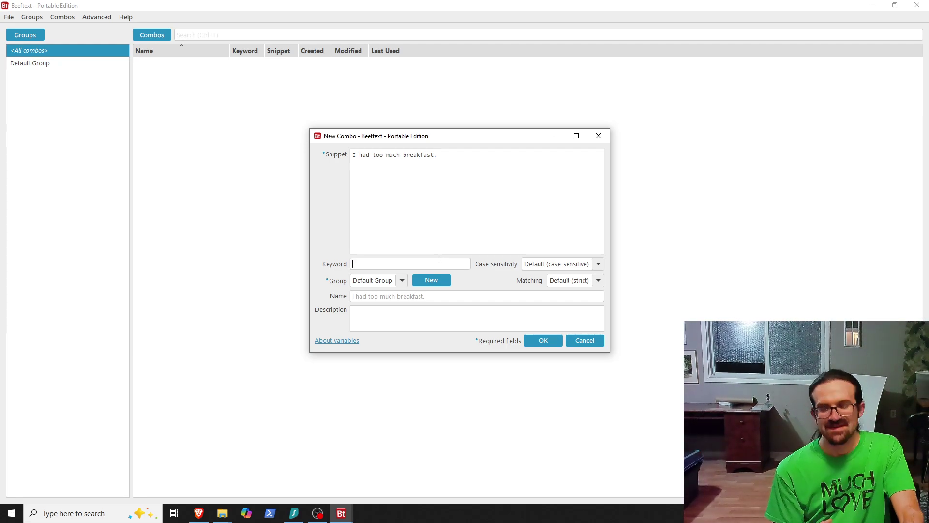
{"action": "type", "text": "ggg"}
{"action": "key", "text": "BackSpace"}
{"action": "key", "text": "BackSpace"}
{"action": "key", "text": "BackSpace"}
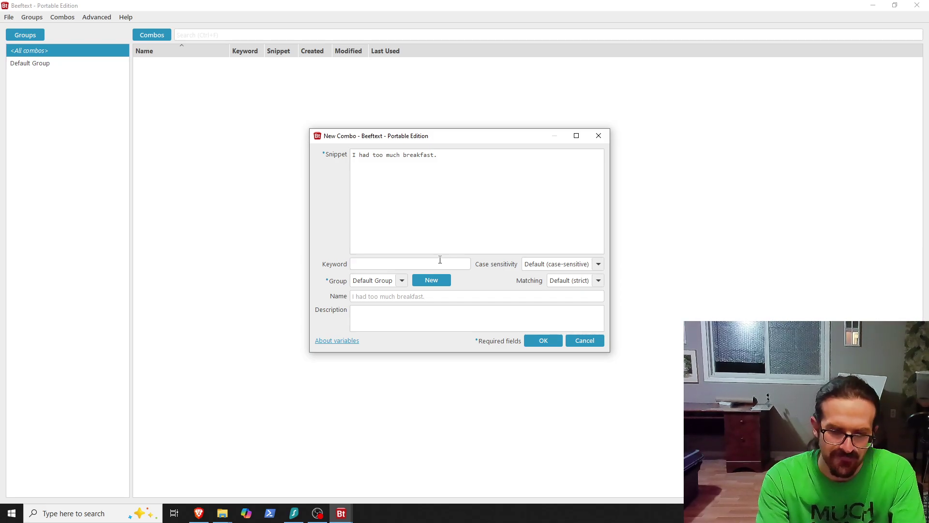
{"action": "type", "text": "brk"}
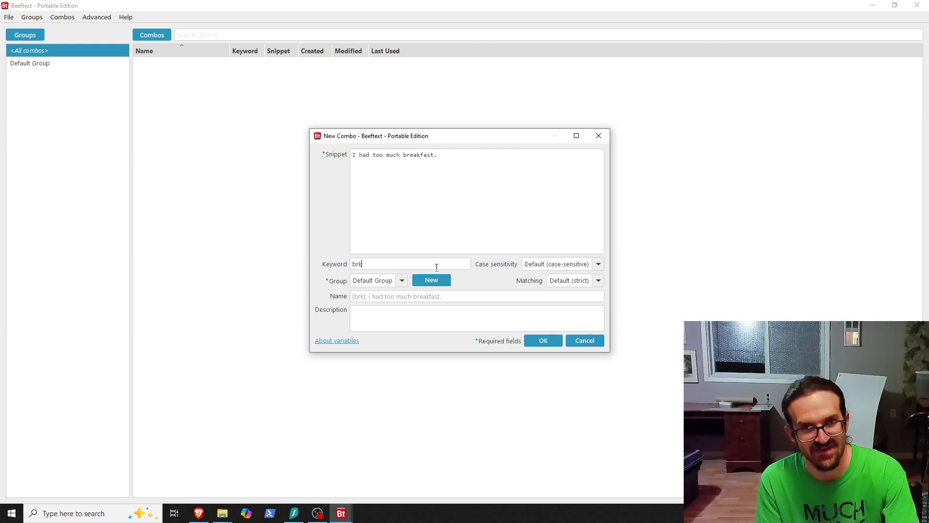
- Save the brk combo and start a new combo whose snippet states the user's name, properly capitalized
{"action": "left_click", "coordinate": [543, 341]}
{"action": "right_click", "coordinate": [219, 145]}
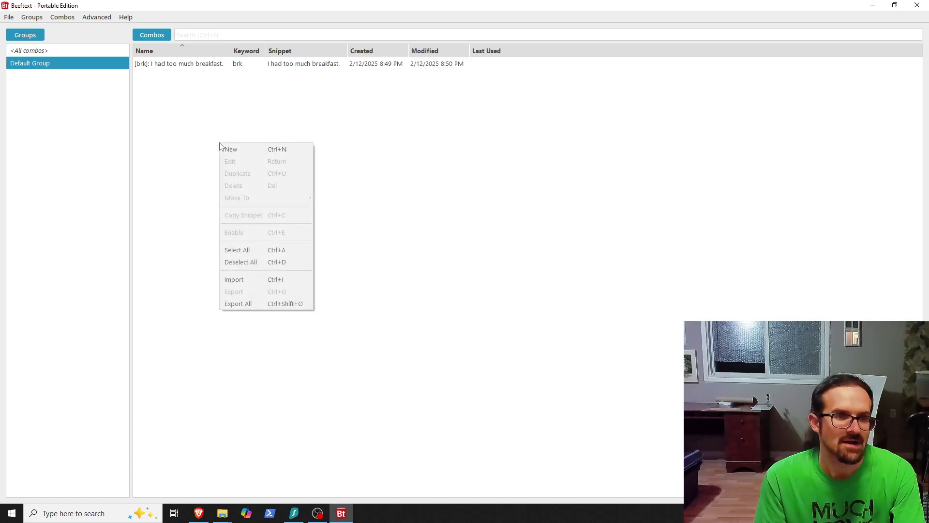
{"action": "left_click", "coordinate": [234, 149]}
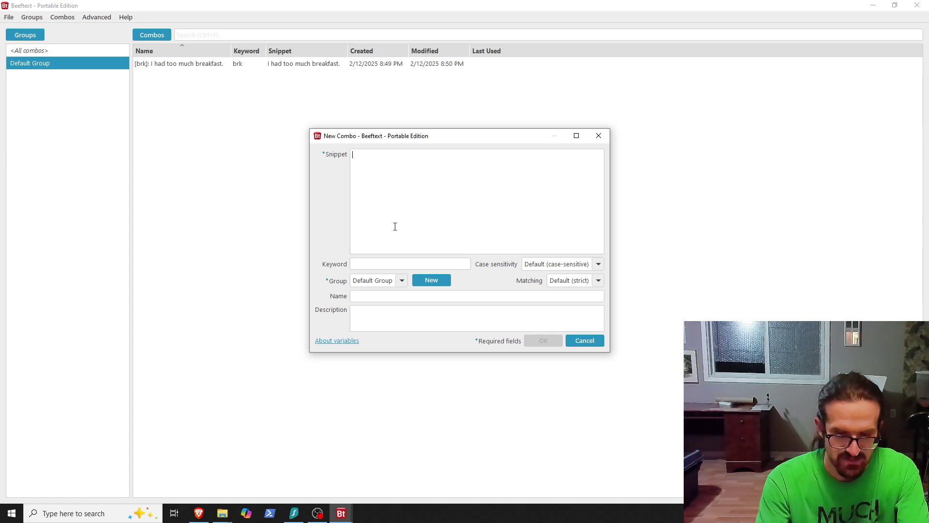
{"action": "type", "text": "My name is"}
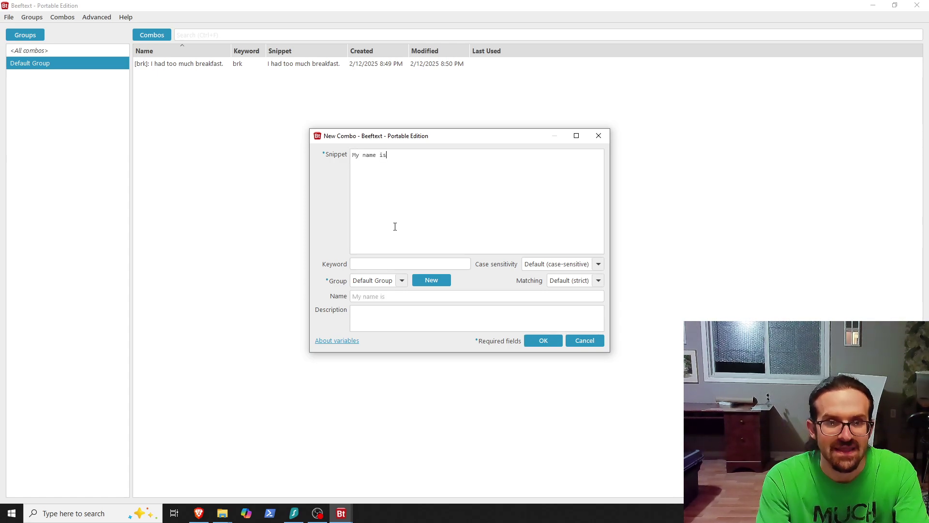
{"action": "type", "text": " bob thompso"}
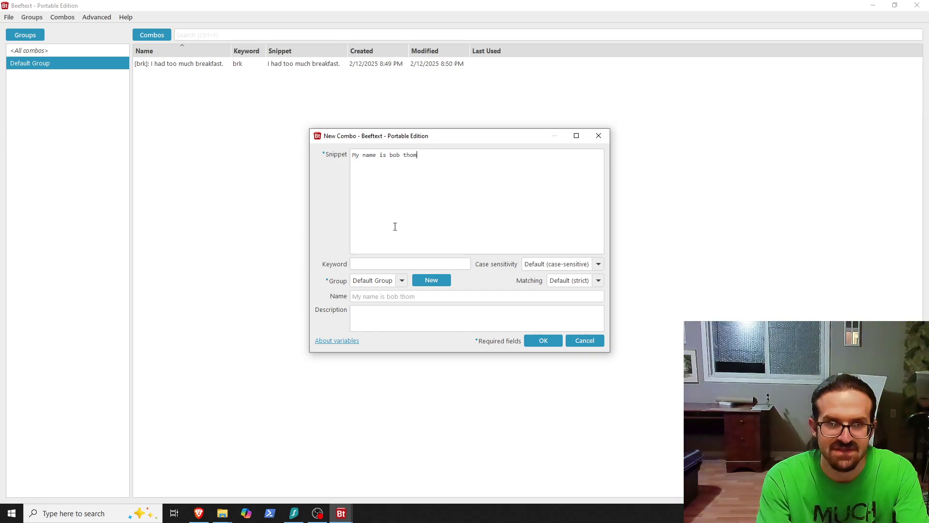
{"action": "left_click", "coordinate": [393, 154]}
{"action": "key", "text": "BackSpace"}
{"action": "type", "text": "B"}
{"action": "key", "text": "Right"}
{"action": "key", "text": "Right"}
{"action": "key", "text": "Right"}
{"action": "key", "text": "Right"}
{"action": "key", "text": "BackSpace"}
{"action": "type", "text": "T"}
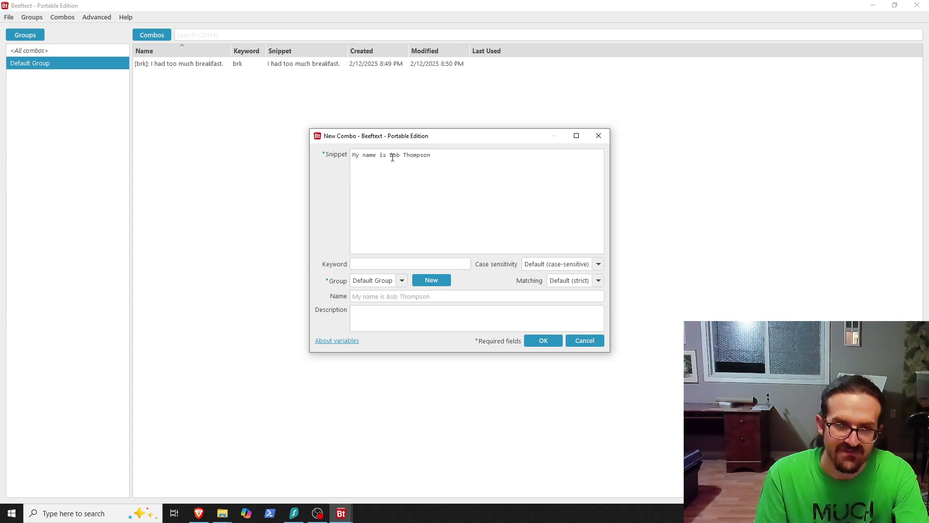
- Give the name combo the keyword bbt, keep the default case sensitivity, and save it
{"action": "right_click", "coordinate": [401, 264]}
{"action": "key", "text": "Escape"}
{"action": "key", "text": "End"}
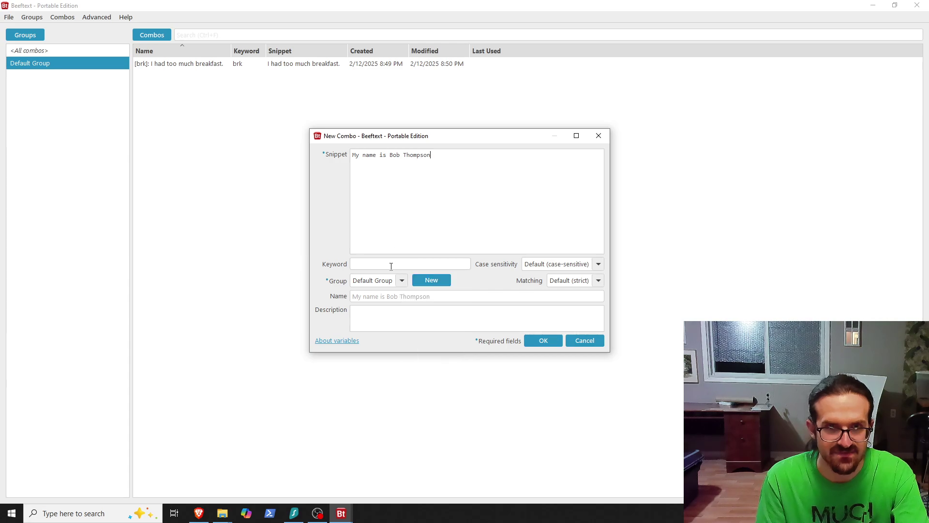
{"action": "type", "text": "bbt"}
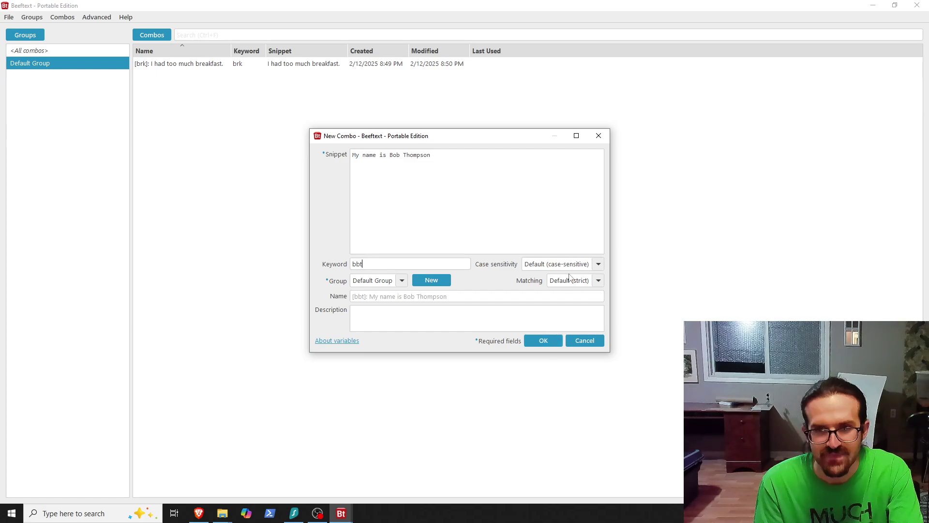
{"action": "left_click", "coordinate": [600, 265]}
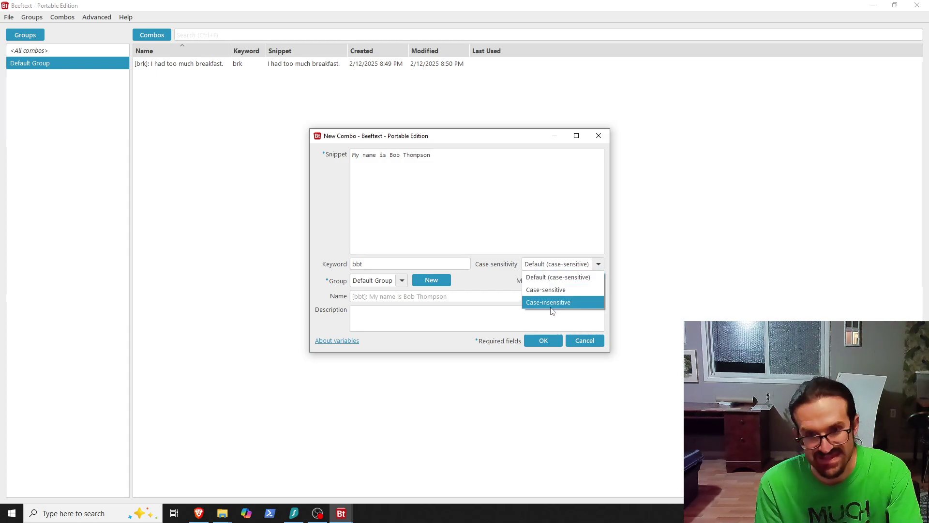
{"action": "left_click", "coordinate": [490, 286]}
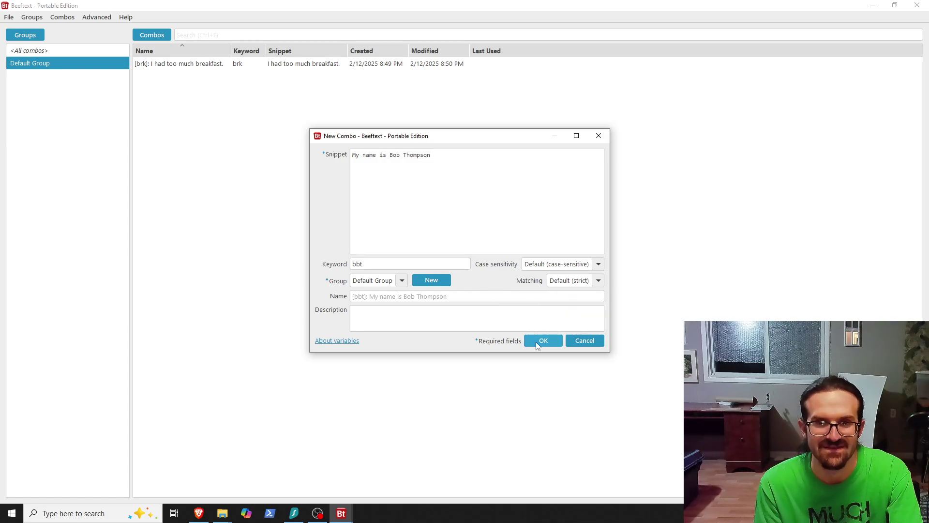
{"action": "left_click", "coordinate": [537, 345]}
- Create and save a combo with keyword vvv and snippet '#{clipboard} at my lunch'
{"action": "left_click", "coordinate": [271, 193]}
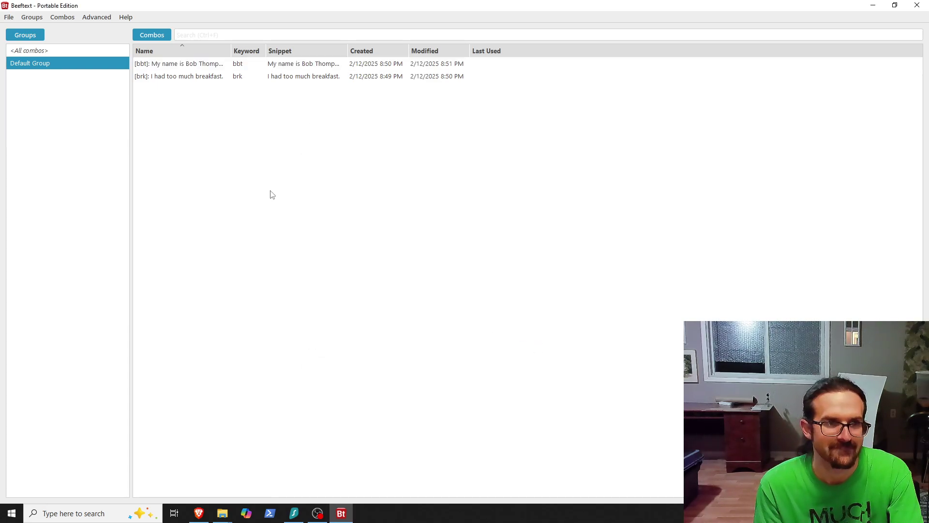
{"action": "right_click", "coordinate": [271, 193]}
{"action": "left_click", "coordinate": [293, 199]}
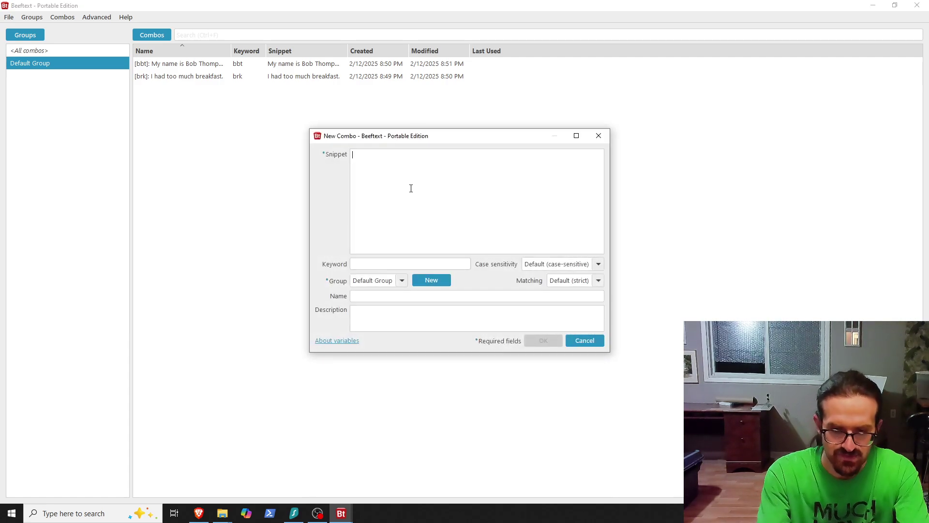
{"action": "type", "text": "["}
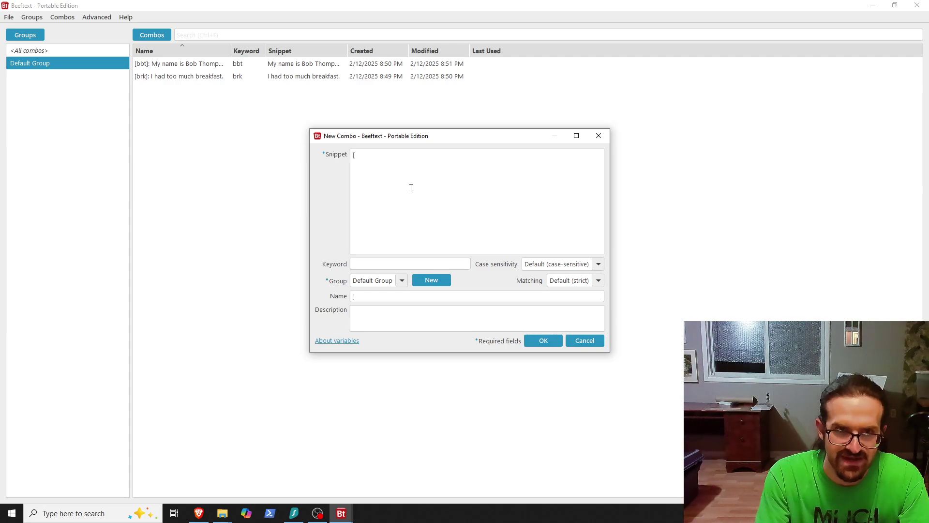
{"action": "key", "text": "BackSpace"}
{"action": "type", "text": "{"}
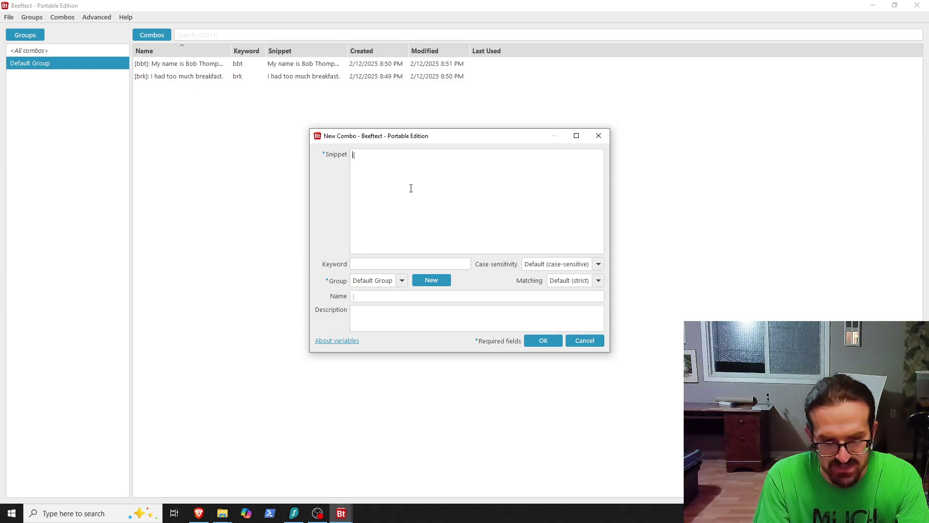
{"action": "type", "text": "#"}
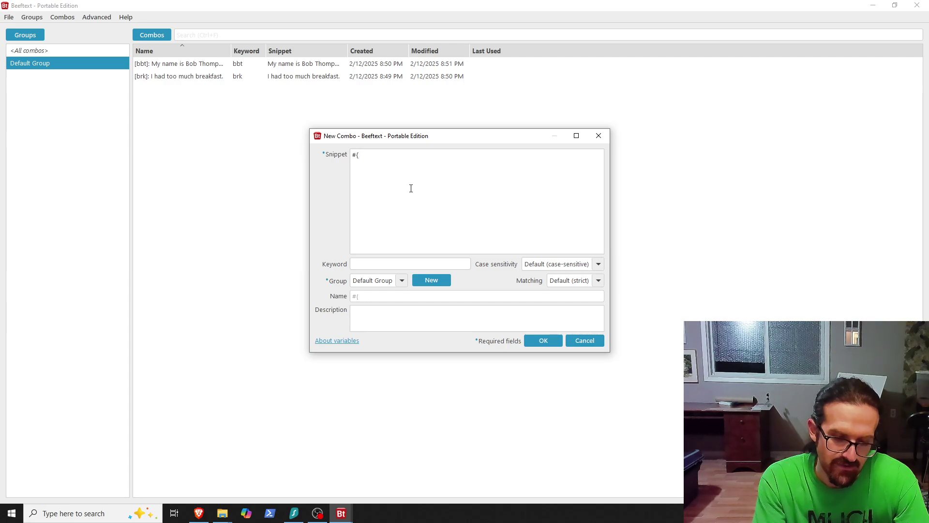
{"action": "type", "text": "clipboard"}
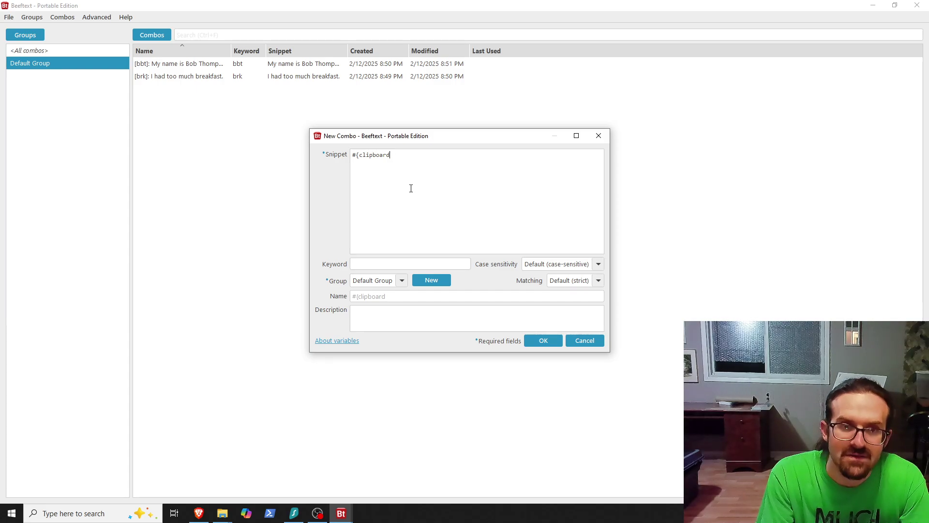
{"action": "type", "text": "} "}
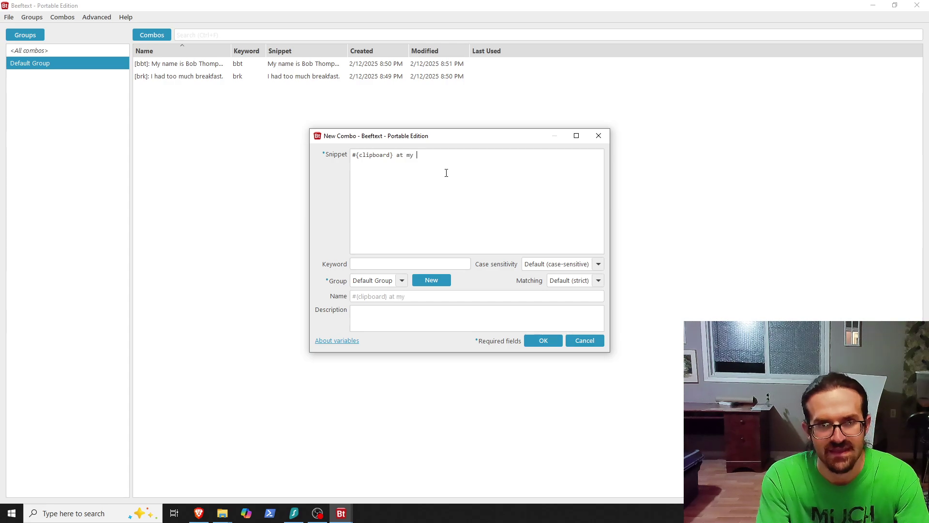
{"action": "type", "text": "at my lunch"}
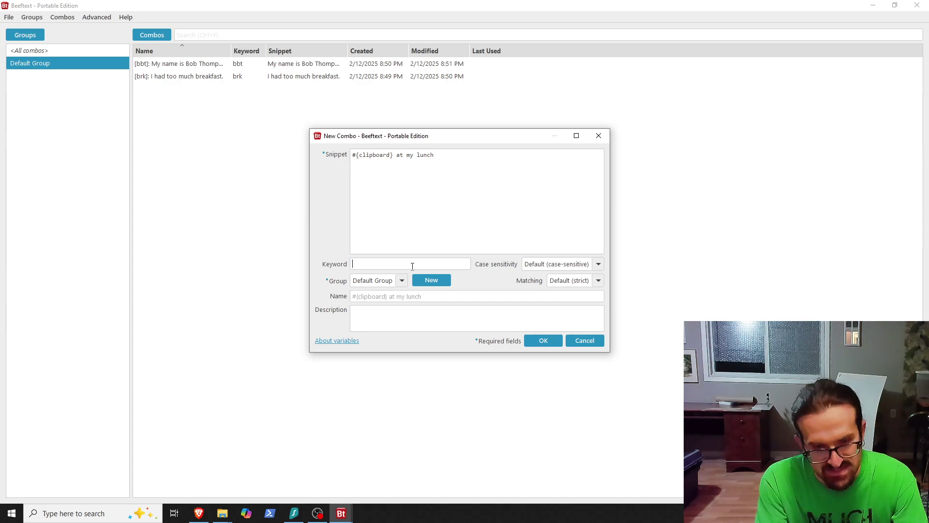
{"action": "type", "text": "vvv"}
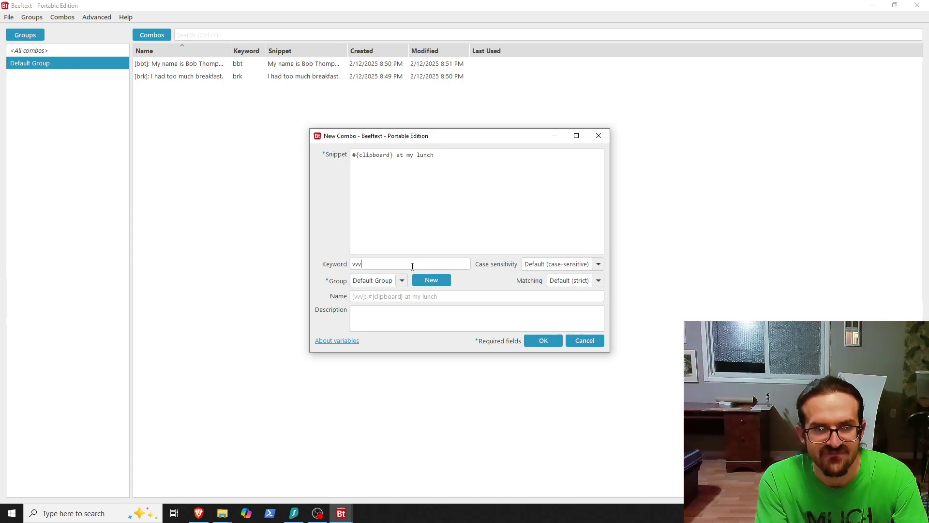
{"action": "left_click", "coordinate": [541, 340]}
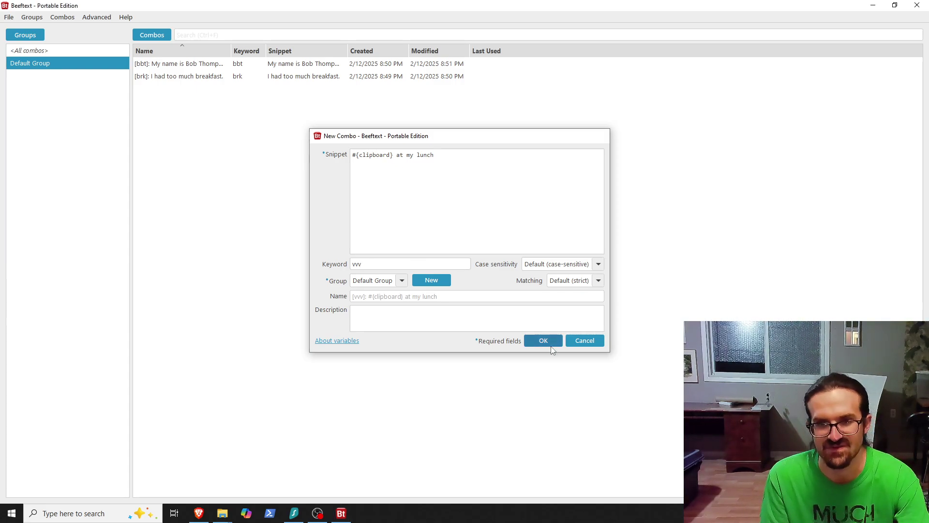
{"action": "left_click", "coordinate": [353, 252]}
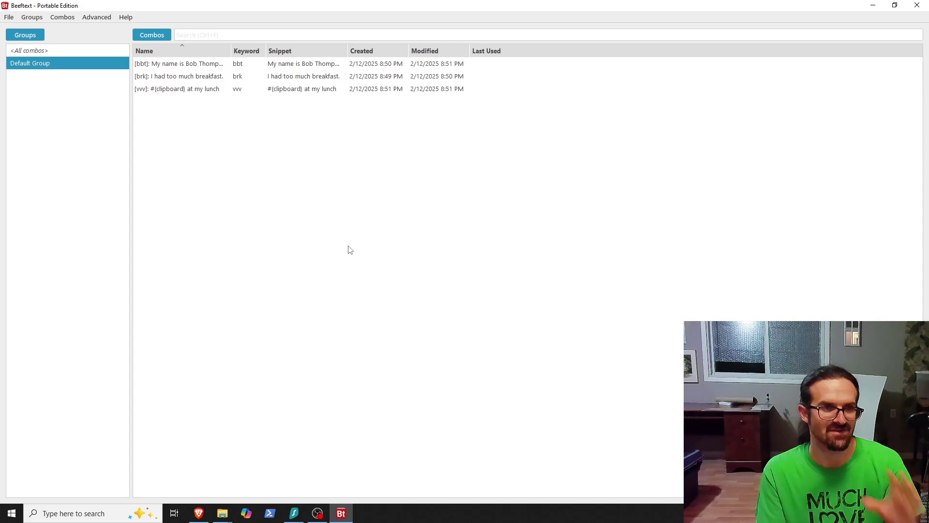
- Create and save a combo with snippet #{date} and keyword ddd
{"action": "right_click", "coordinate": [325, 232]}
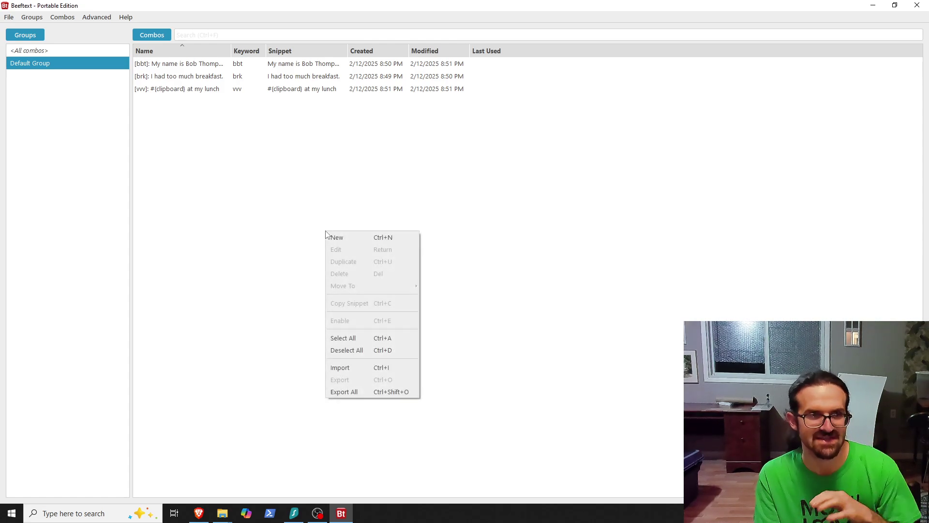
{"action": "left_click", "coordinate": [357, 240]}
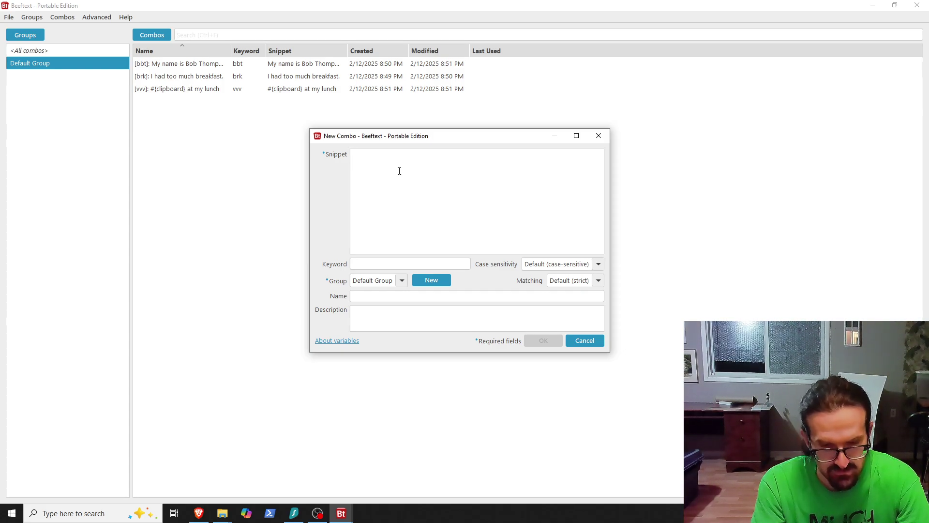
{"action": "type", "text": "#"}
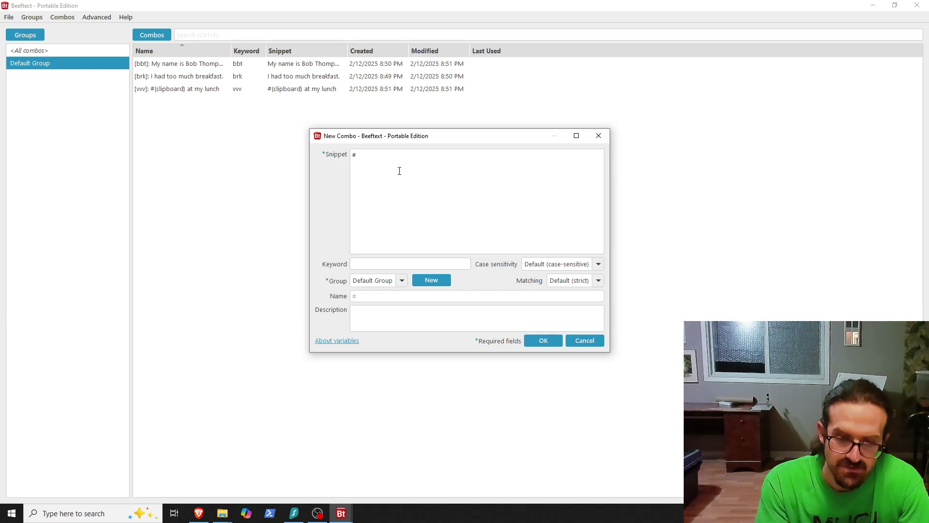
{"action": "type", "text": "{"}
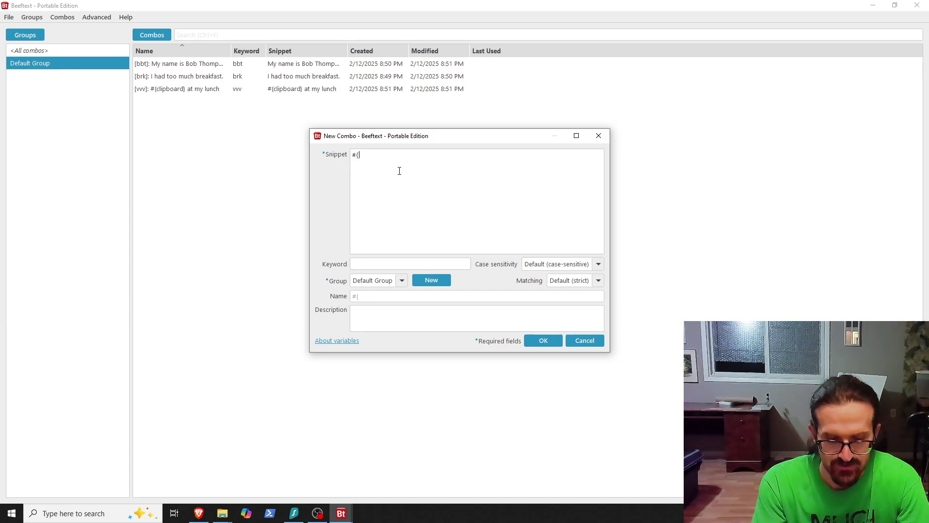
{"action": "type", "text": "date"}
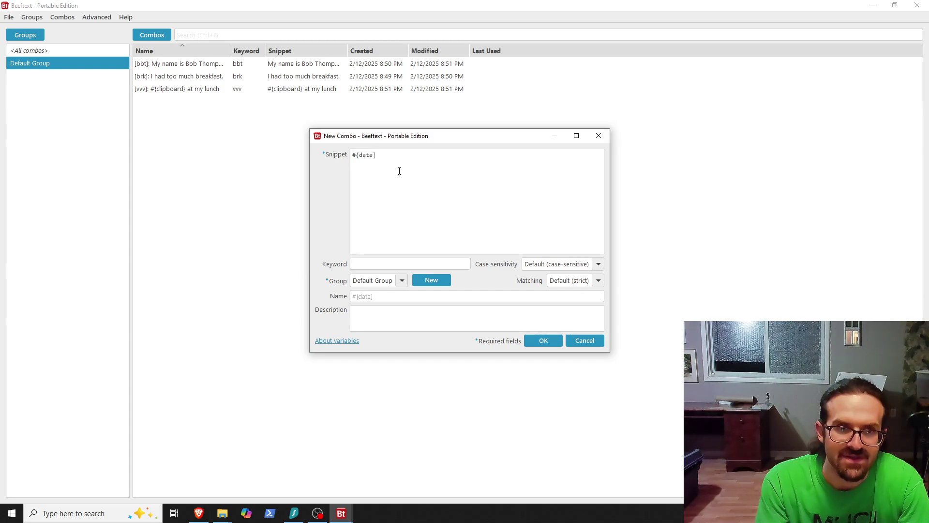
{"action": "type", "text": "}"}
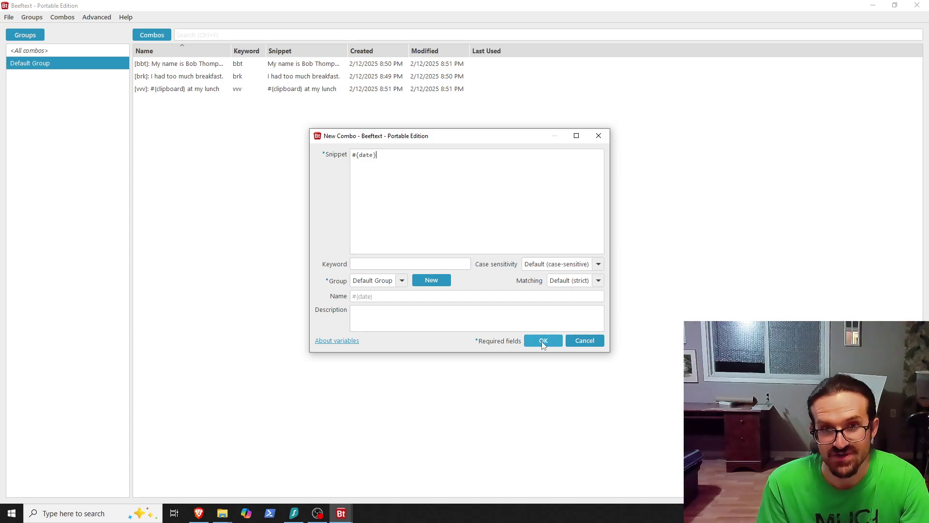
{"action": "left_click", "coordinate": [410, 264]}
{"action": "type", "text": "ddd"}
{"action": "left_click", "coordinate": [545, 342]}
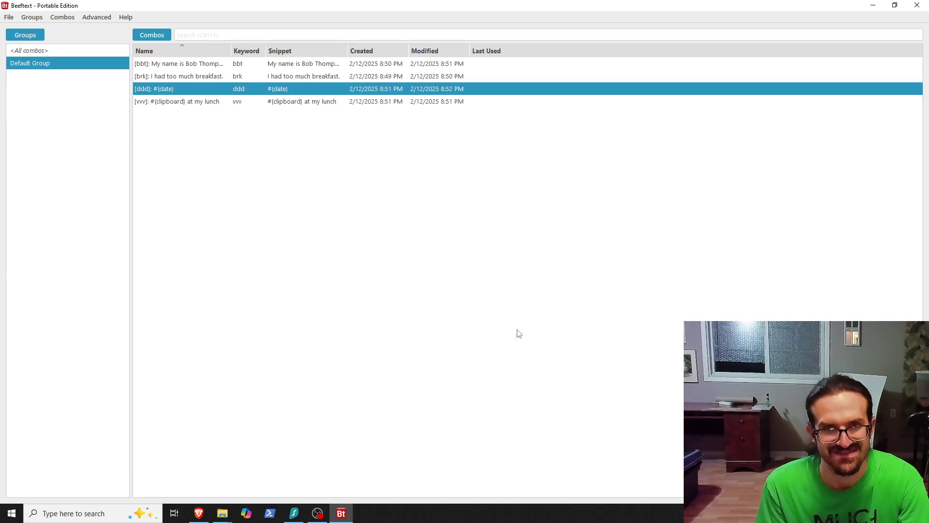
- Create and save a fifth combo with snippet #{dateTime} and keyword ddt
{"action": "right_click", "coordinate": [279, 187]}
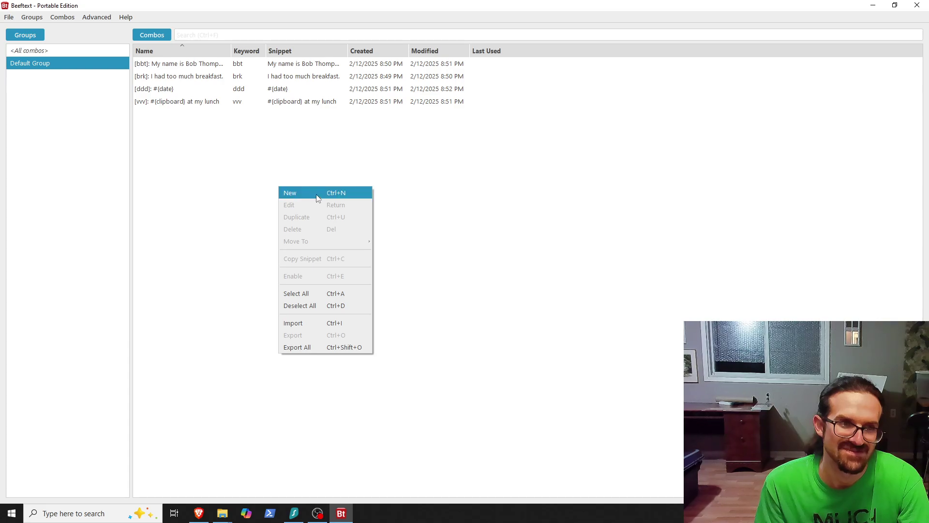
{"action": "left_click", "coordinate": [301, 194]}
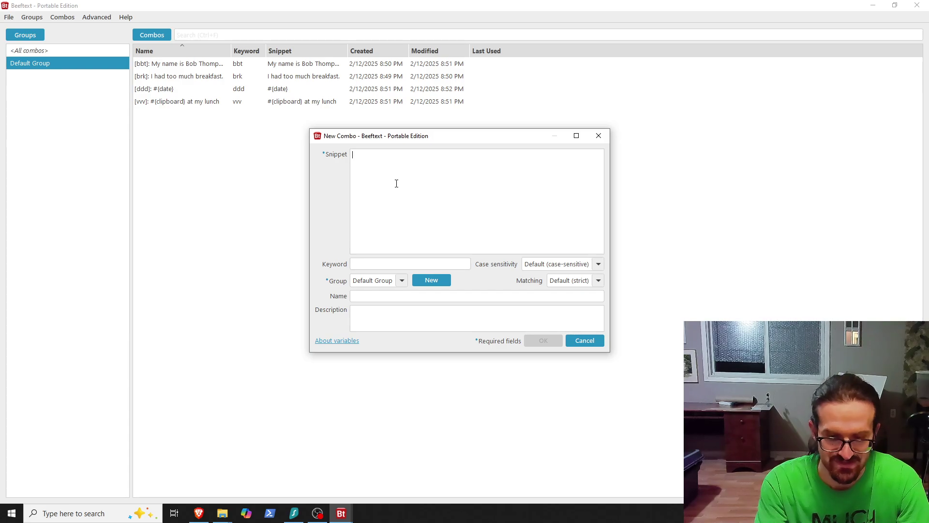
{"action": "type", "text": "["}
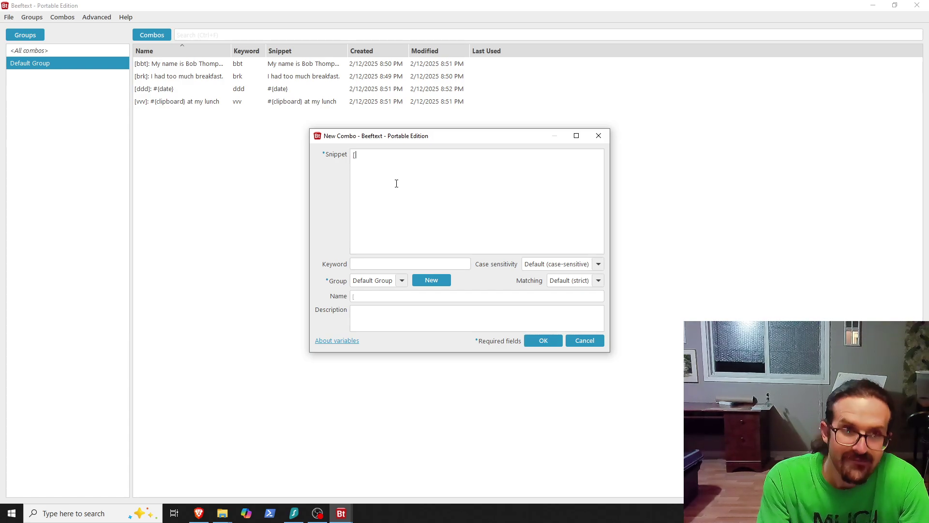
{"action": "key", "text": "BackSpace"}
{"action": "type", "text": "#{"}
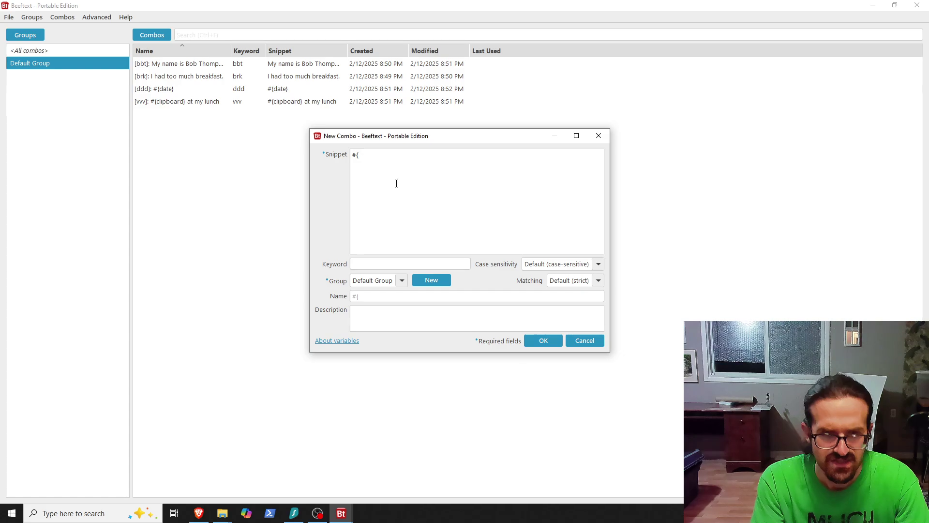
{"action": "type", "text": "date"}
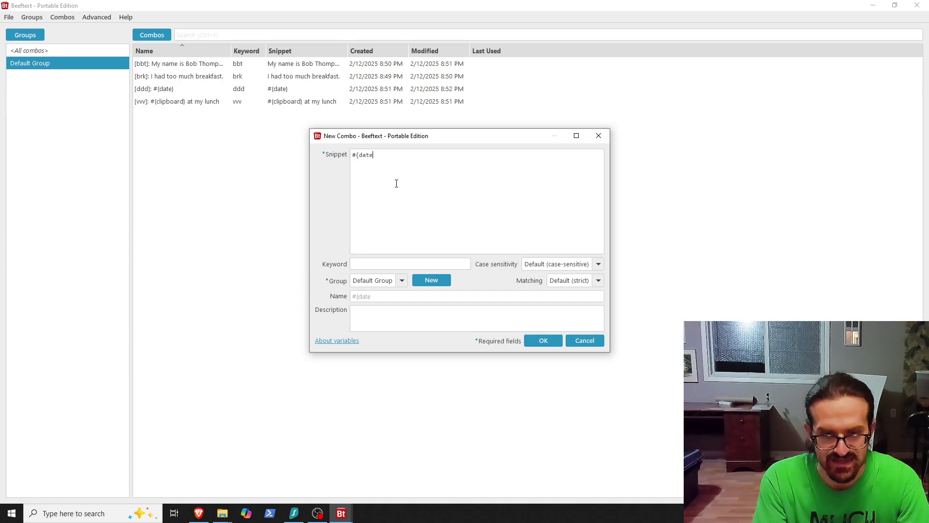
{"action": "type", "text": "Time"}
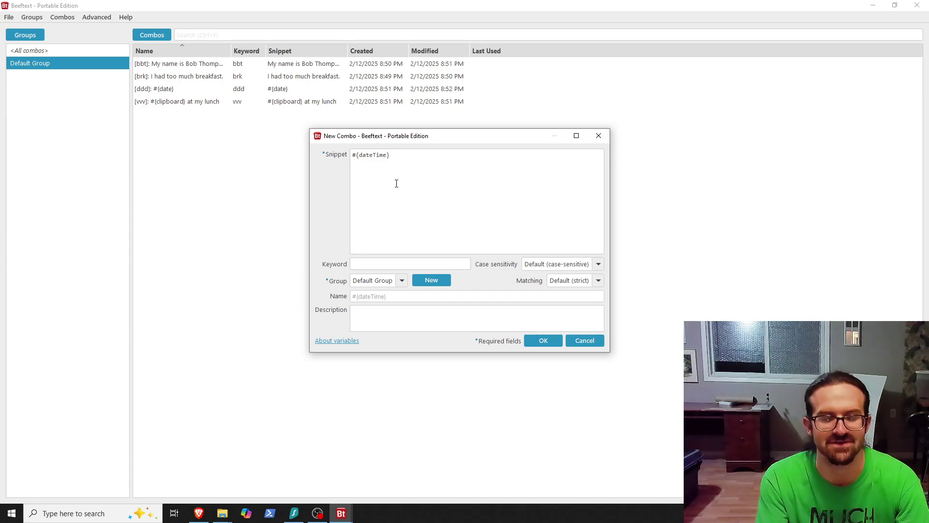
{"action": "left_click", "coordinate": [411, 267]}
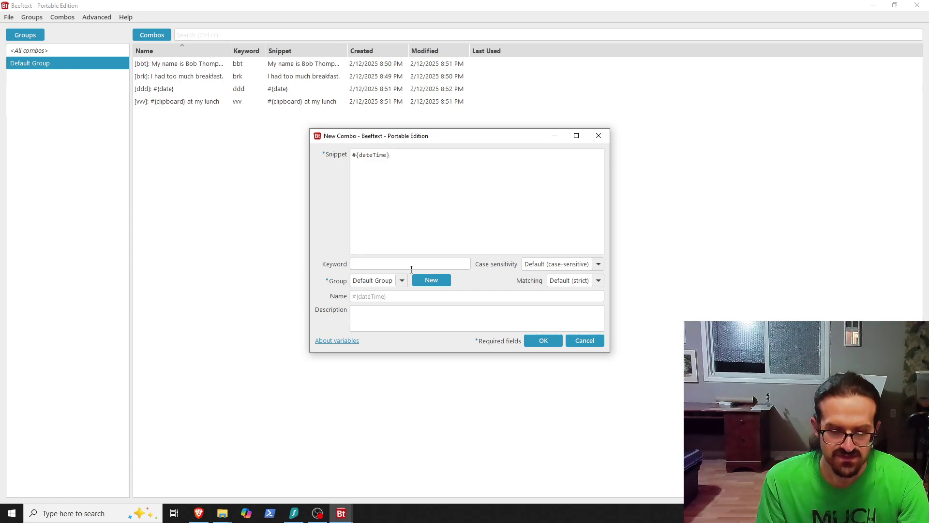
{"action": "type", "text": "dd"}
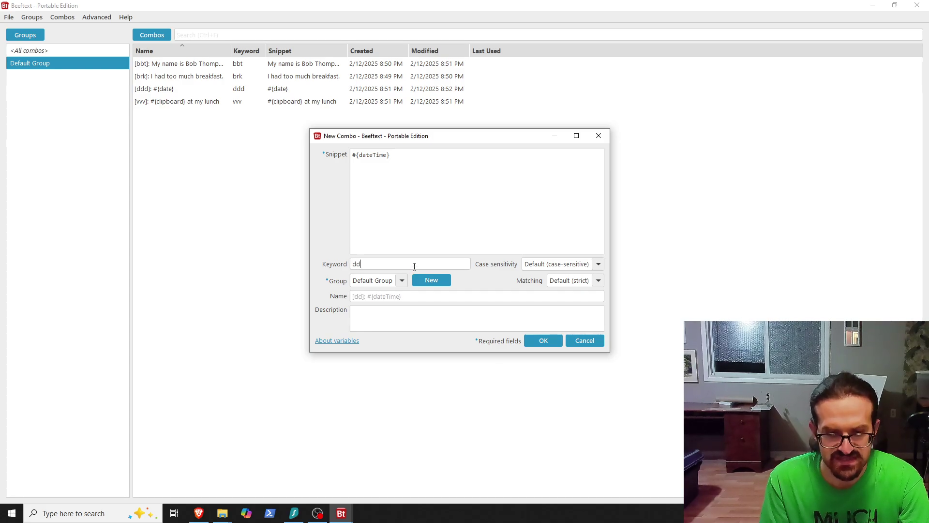
{"action": "type", "text": "t"}
{"action": "left_click", "coordinate": [547, 343]}
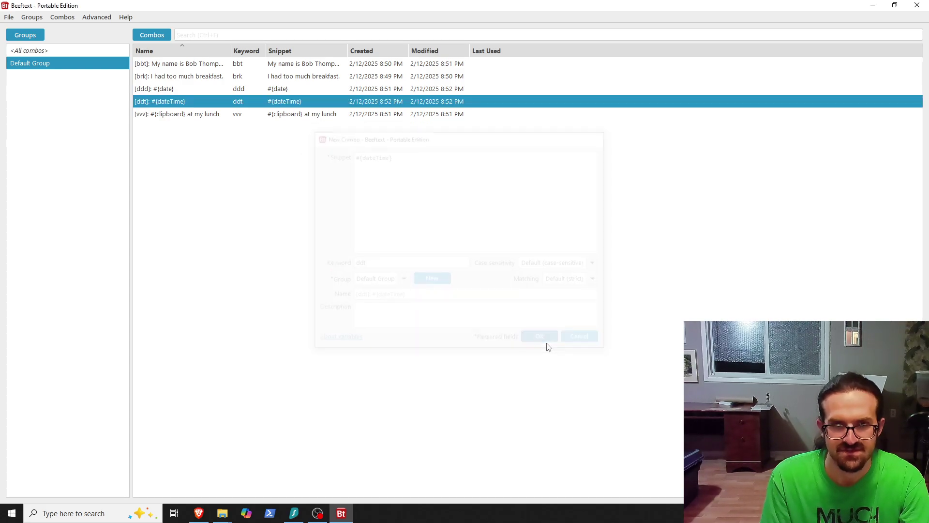
{"action": "left_click", "coordinate": [527, 339]}
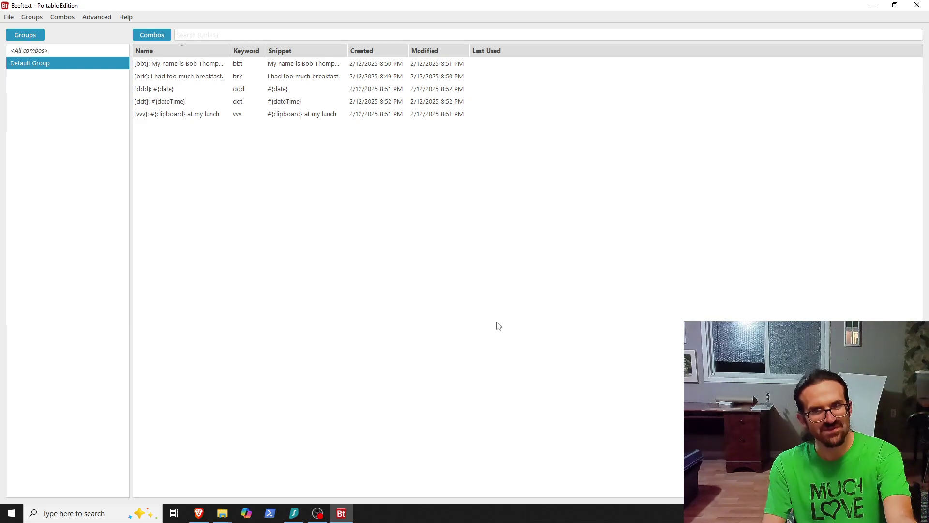
- Minimize Beeftext and copy the word 'Beeftext' from the Beeftext.exe file name, leaving it unchanged
{"action": "right_click", "coordinate": [201, 512]}
{"action": "left_click", "coordinate": [349, 389]}
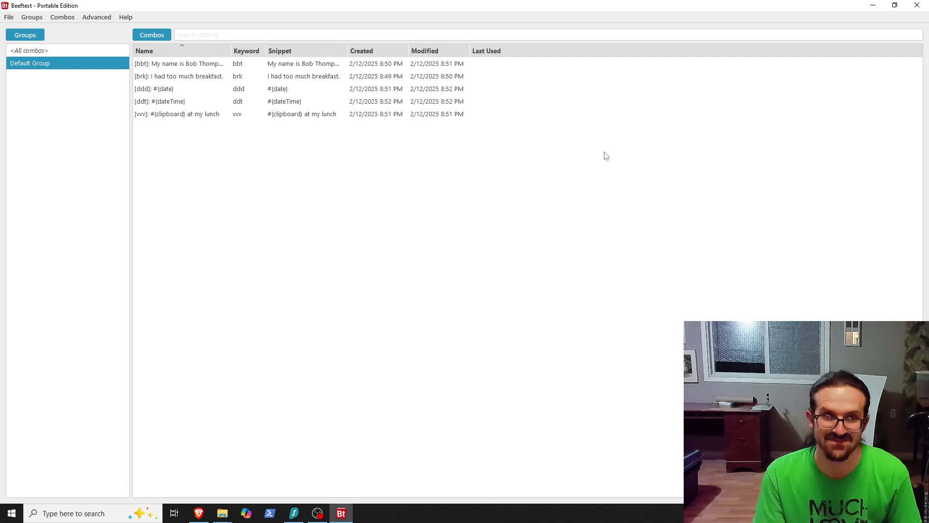
{"action": "left_click", "coordinate": [874, 5]}
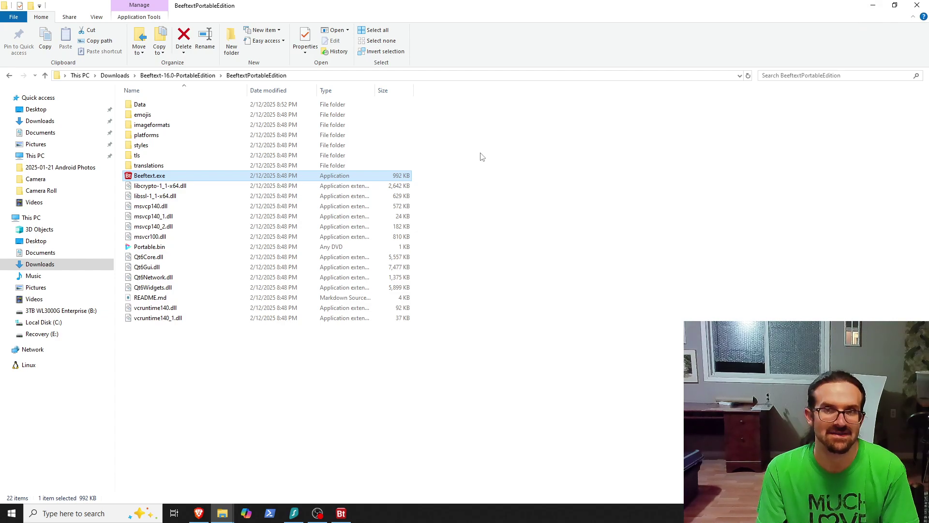
{"action": "double_click", "coordinate": [150, 175]}
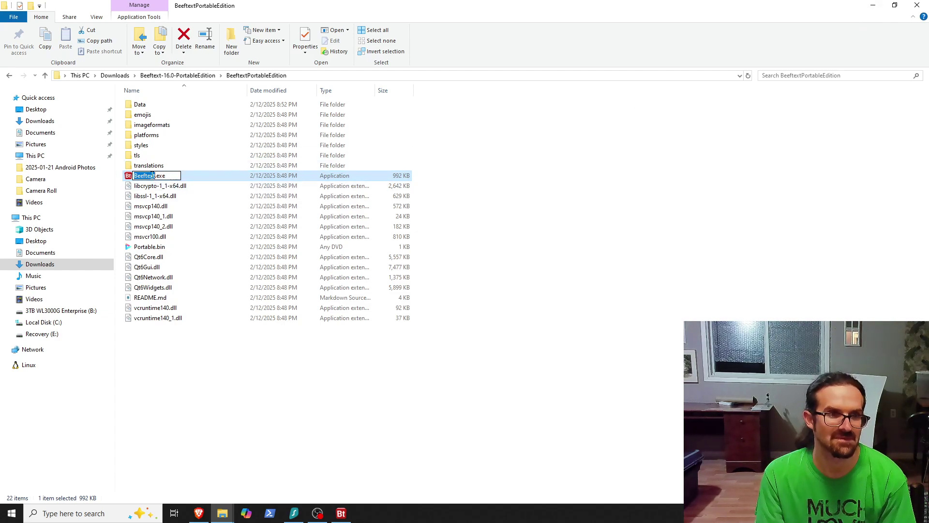
{"action": "right_click", "coordinate": [152, 175]}
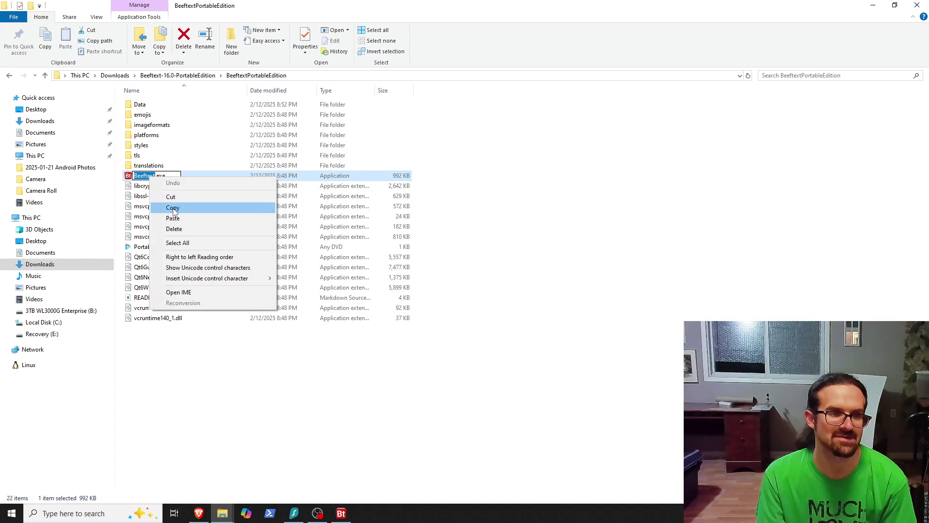
{"action": "left_click", "coordinate": [165, 205]}
{"action": "left_click", "coordinate": [543, 269]}
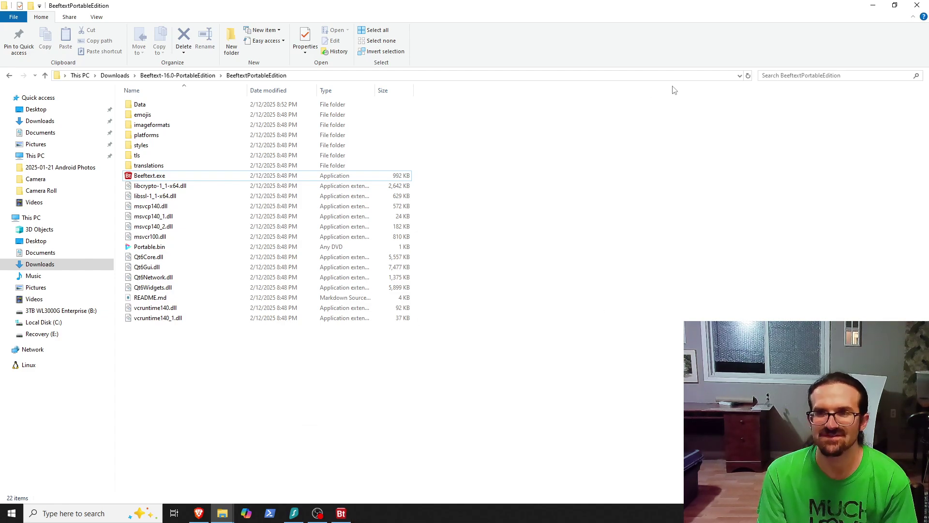
- Expand the clipboard combo into the folder search box, then bring the beeftext.org page back
{"action": "left_click", "coordinate": [823, 76]}
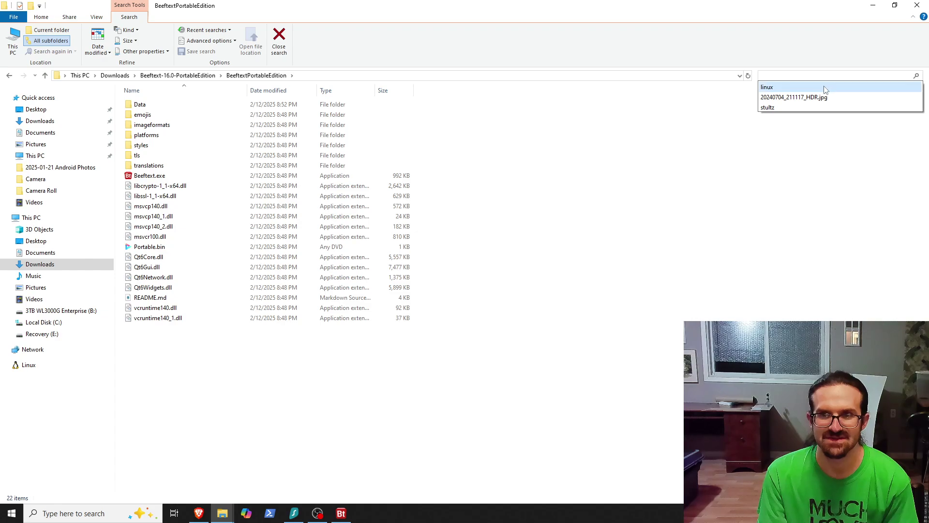
{"action": "key", "text": "ctrl+v"}
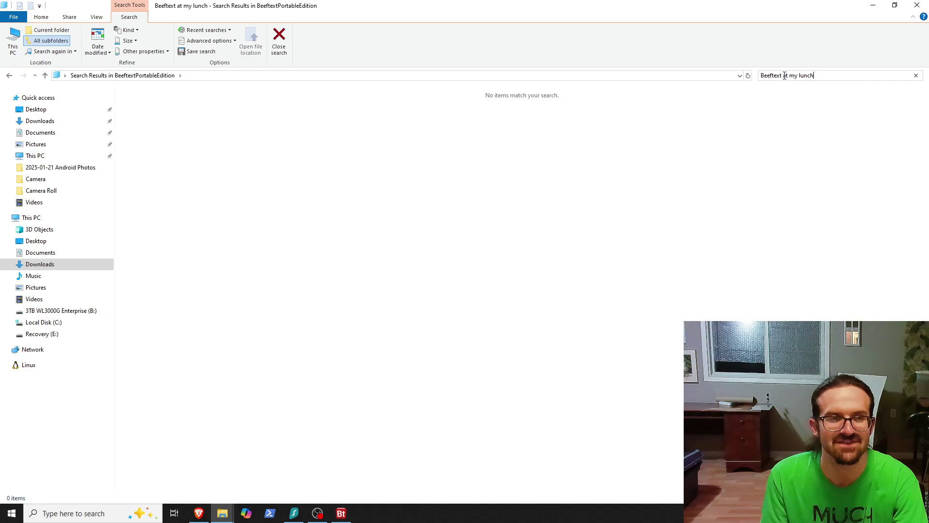
{"action": "left_click", "coordinate": [865, 6]}
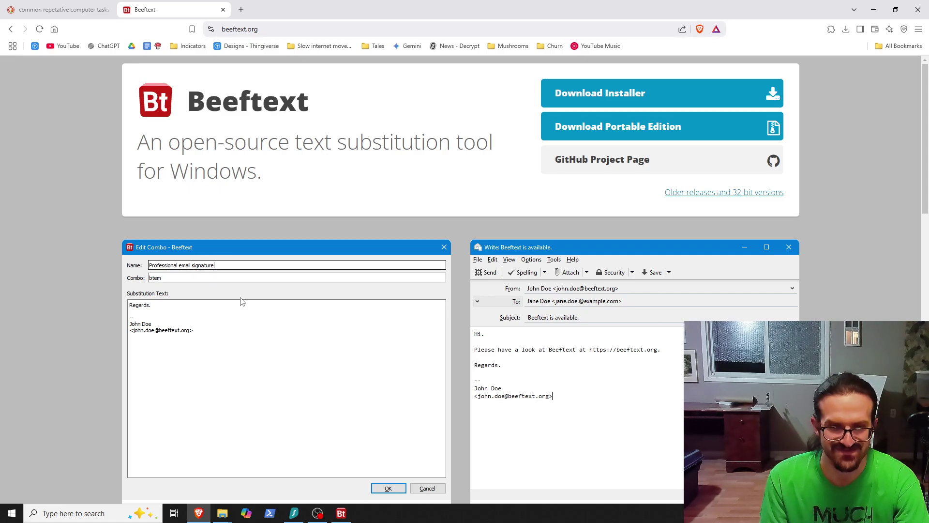
- Expand the date combo into 'Wednesday, February 12, 2025' in Brave's address bar, then delete it
{"action": "left_click", "coordinate": [511, 29]}
{"action": "key", "text": "ctrl+v"}
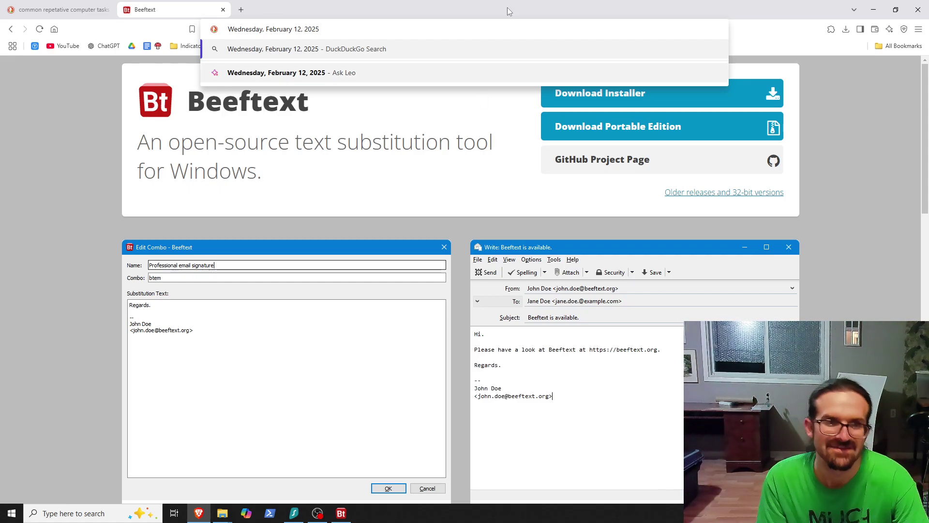
{"action": "mouse_move", "coordinate": [344, 519]}
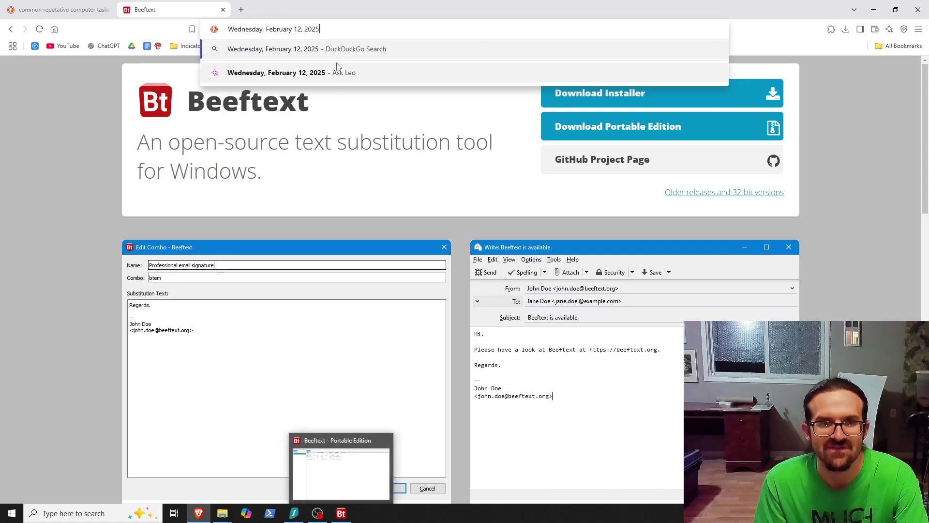
{"action": "key", "text": "ctrl+a"}
{"action": "key", "text": "BackSpace"}
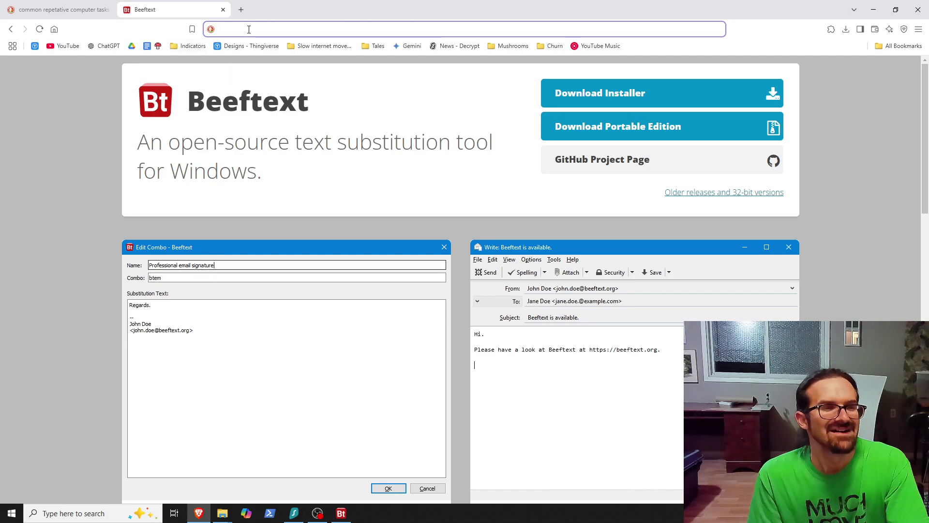
- Create a desktop text file named 'Wednesday, February 12, 2025' using the date combo
{"action": "left_click", "coordinate": [874, 9]}
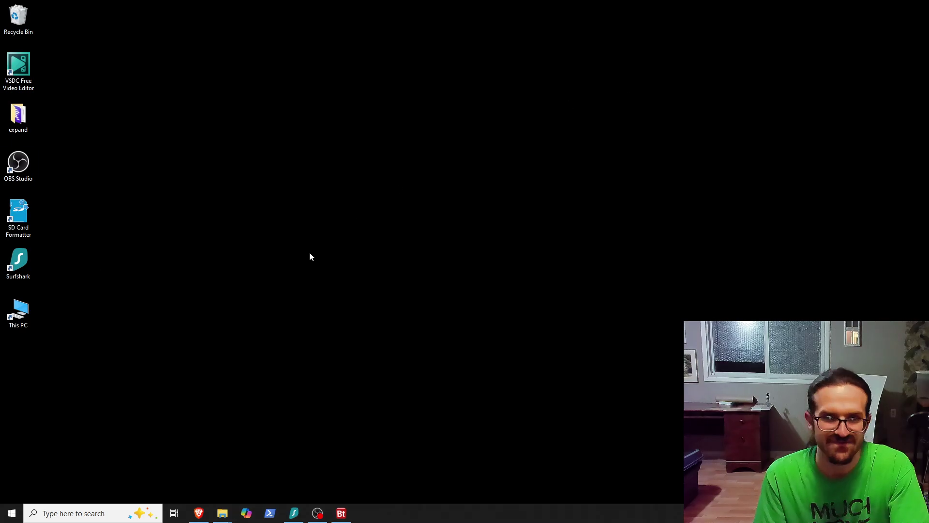
{"action": "right_click", "coordinate": [309, 252]}
{"action": "mouse_move", "coordinate": [377, 349]}
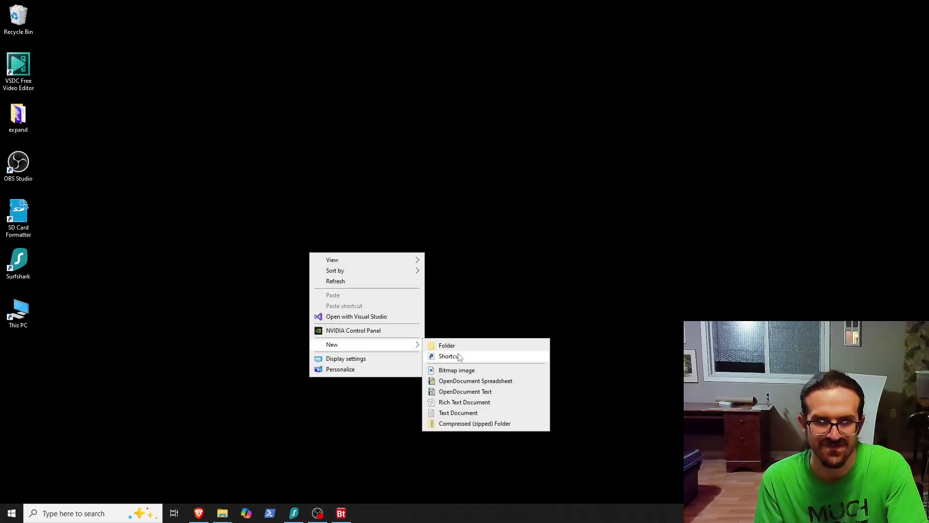
{"action": "left_click", "coordinate": [464, 413]}
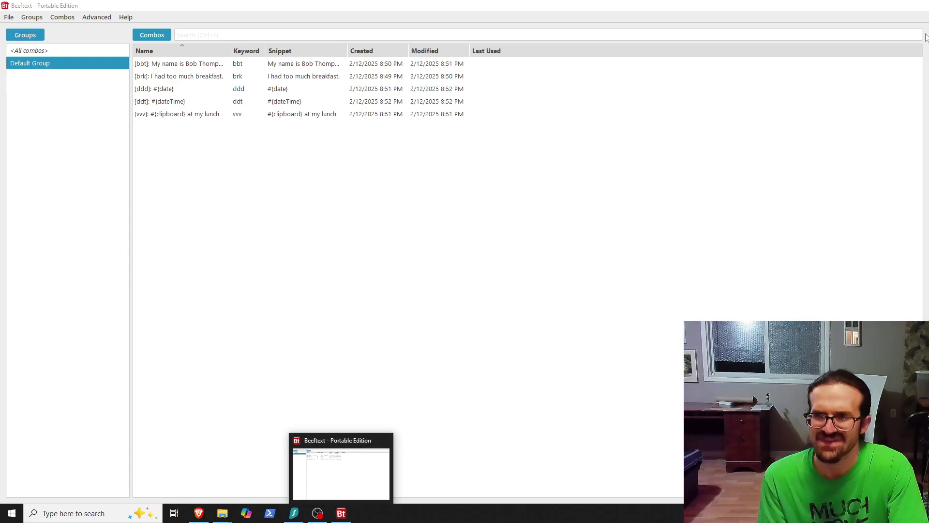
{"action": "left_click", "coordinate": [344, 487]}
{"action": "type", "text": "dnesday, February 12, 2025.txt"}
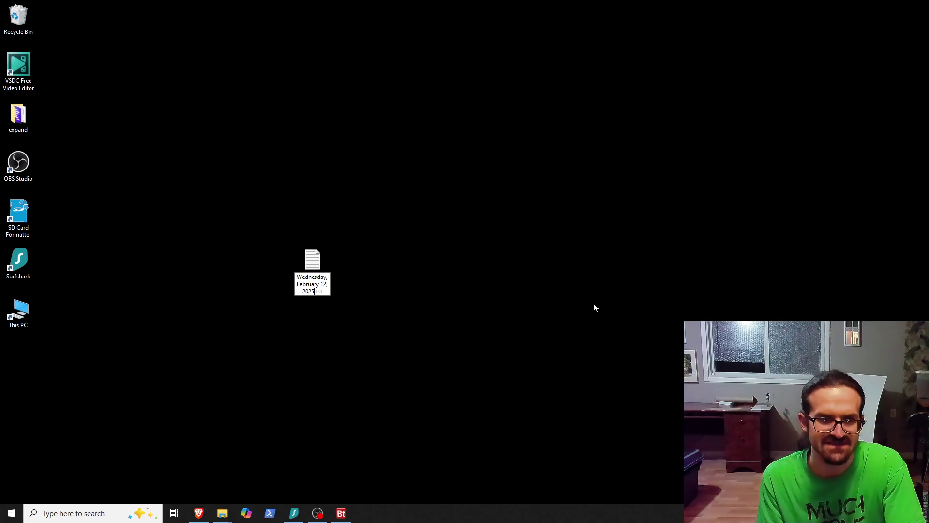
{"action": "key", "text": "Return"}
- Create a second text file, dropping the invalid date-time name to leave it '.txt'
{"action": "right_click", "coordinate": [445, 291]}
{"action": "mouse_move", "coordinate": [509, 393]}
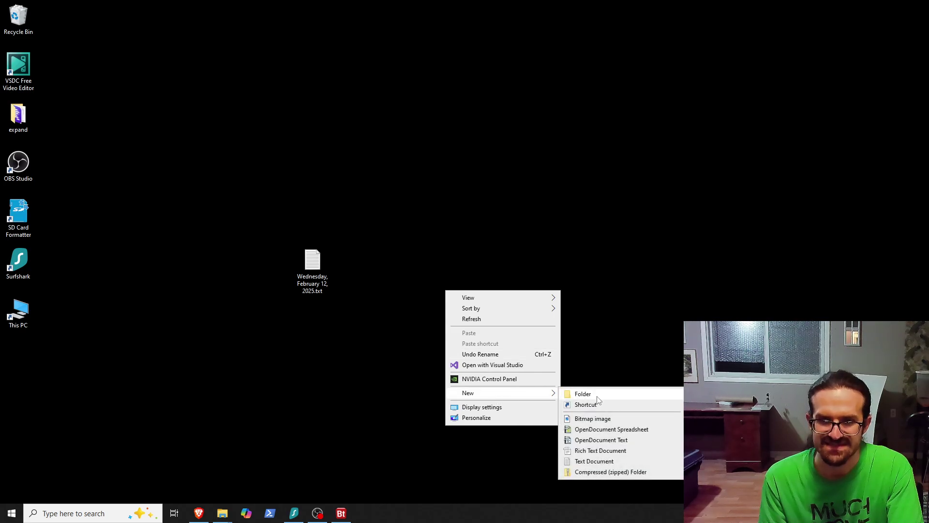
{"action": "left_click", "coordinate": [595, 461]}
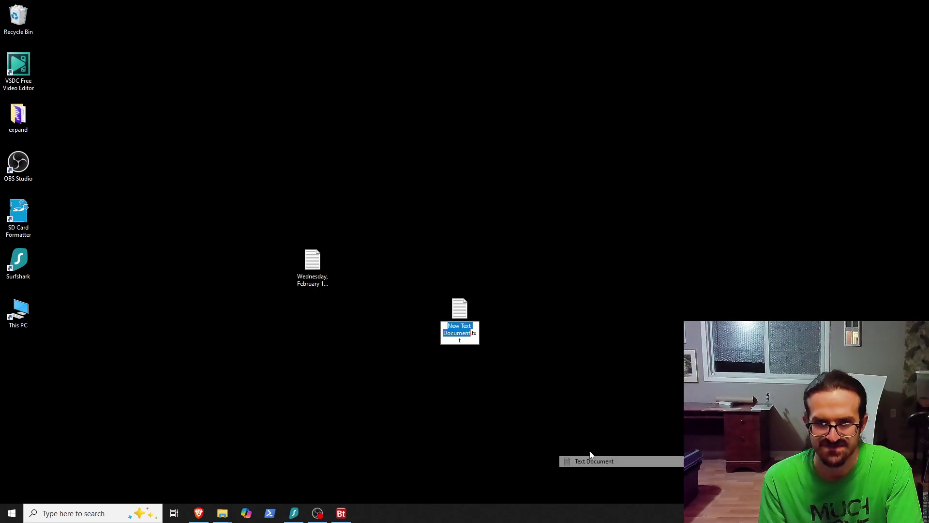
{"action": "type", "text": "dt"}
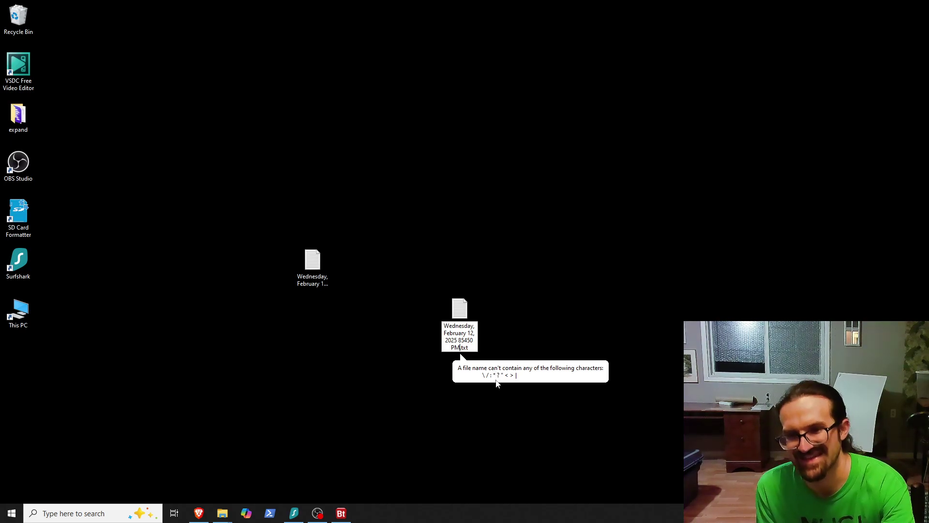
{"action": "key", "text": "BackSpace"}
{"action": "key", "text": "BackSpace"}
{"action": "key", "text": "BackSpace"}
{"action": "key", "text": "BackSpace"}
{"action": "key", "text": "BackSpace"}
{"action": "key", "text": "BackSpace"}
{"action": "key", "text": "BackSpace"}
{"action": "key", "text": "BackSpace"}
{"action": "key", "text": "BackSpace"}
{"action": "key", "text": "BackSpace"}
{"action": "key", "text": "BackSpace"}
{"action": "key", "text": "BackSpace"}
{"action": "key", "text": "BackSpace"}
{"action": "key", "text": "BackSpace"}
{"action": "key", "text": "BackSpace"}
{"action": "key", "text": "BackSpace"}
{"action": "key", "text": "BackSpace"}
{"action": "key", "text": "BackSpace"}
{"action": "key", "text": "BackSpace"}
{"action": "key", "text": "BackSpace"}
{"action": "key", "text": "BackSpace"}
{"action": "key", "text": "BackSpace"}
{"action": "key", "text": "BackSpace"}
{"action": "key", "text": "BackSpace"}
{"action": "key", "text": "BackSpace"}
{"action": "key", "text": "BackSpace"}
{"action": "key", "text": "Return"}
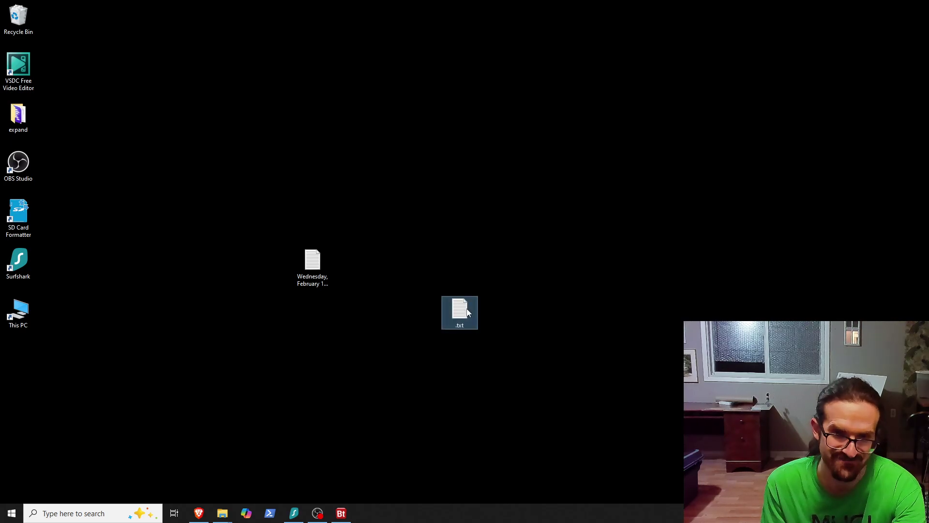
- Open .txt in Notepad and expand the date-time 'Wednesday, February 12, 2025 8:55:01 PM'
{"action": "double_click", "coordinate": [468, 310]}
{"action": "type", "text": "Wednesday, February 12, 2025 8:55:01 PM"}
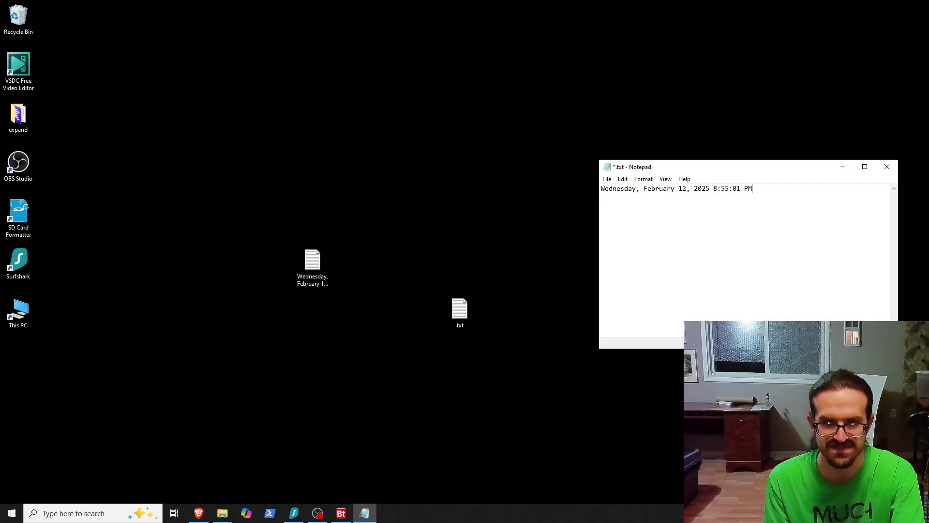
{"action": "left_click_drag", "start_coordinate": [772, 188], "coordinate": [556, 202]}
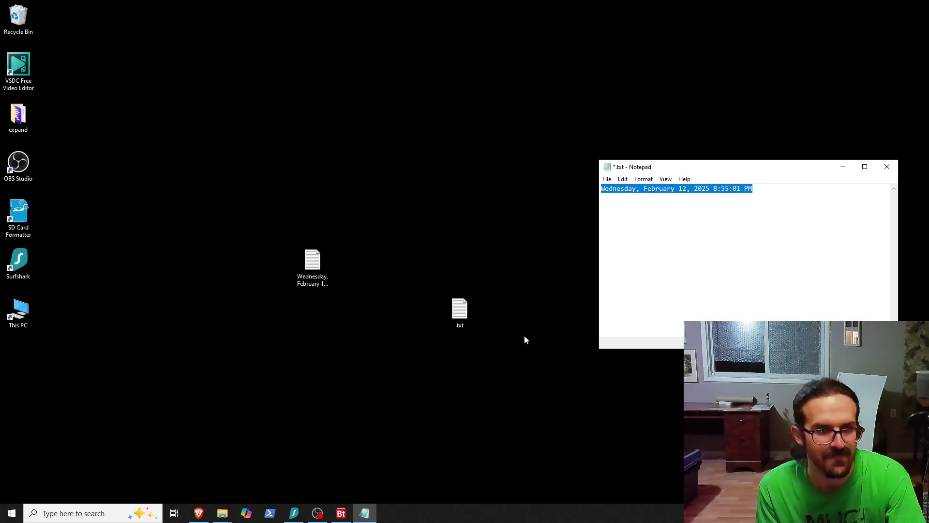
- Add a line with the expanded breakfast and name combos, then review Beeftext's Last Used times
{"action": "mouse_move", "coordinate": [317, 512]}
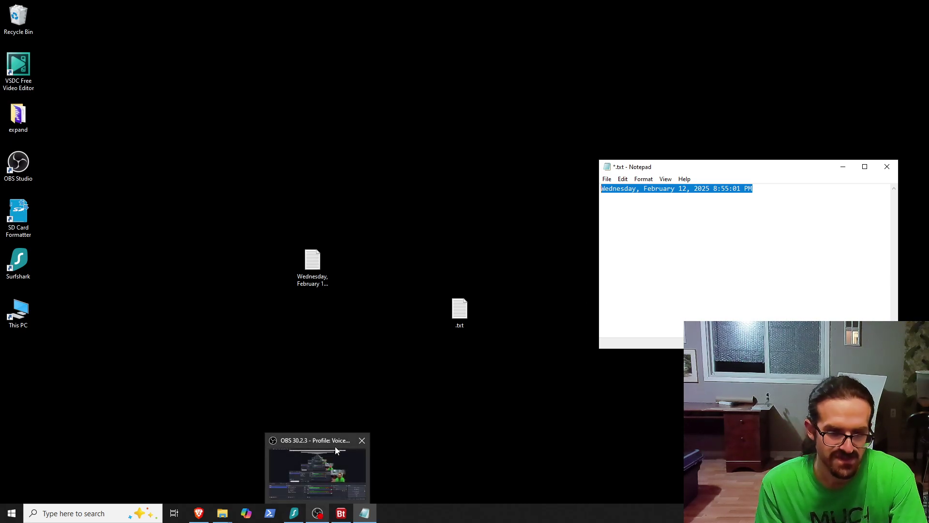
{"action": "left_click", "coordinate": [349, 509]}
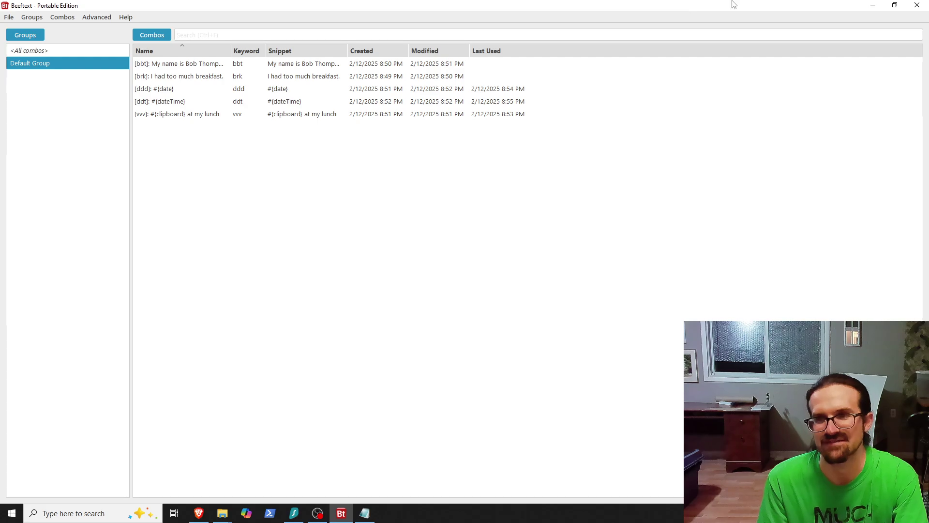
{"action": "left_click", "coordinate": [872, 6]}
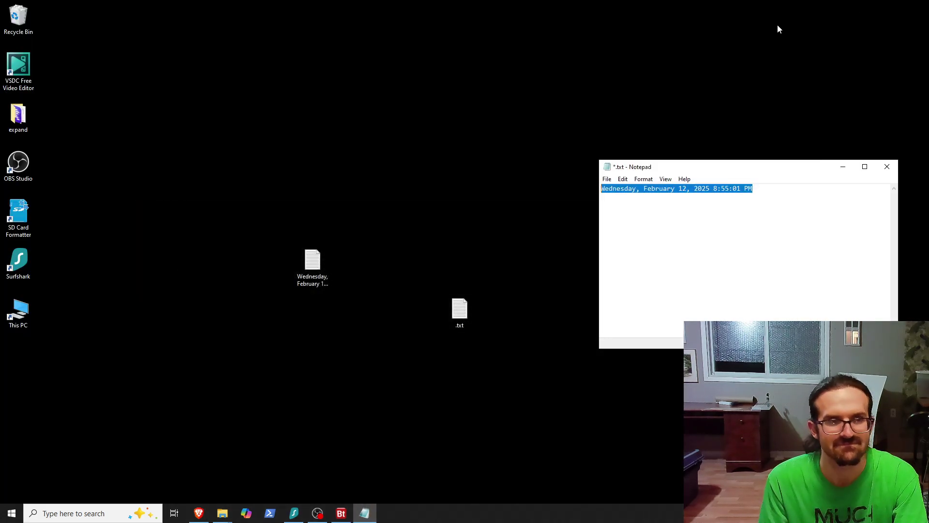
{"action": "left_click", "coordinate": [810, 188]}
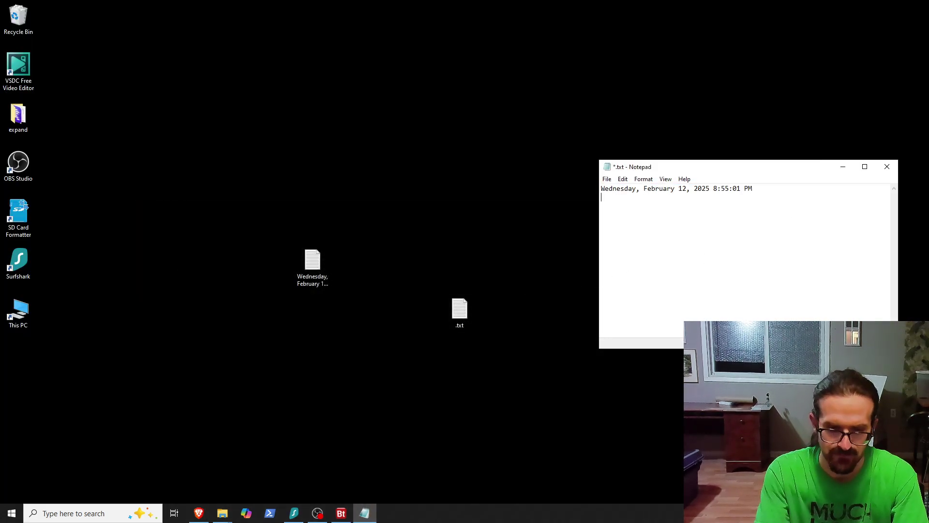
{"action": "key", "text": "Return"}
{"action": "type", "text": "I had too much breakfast. "}
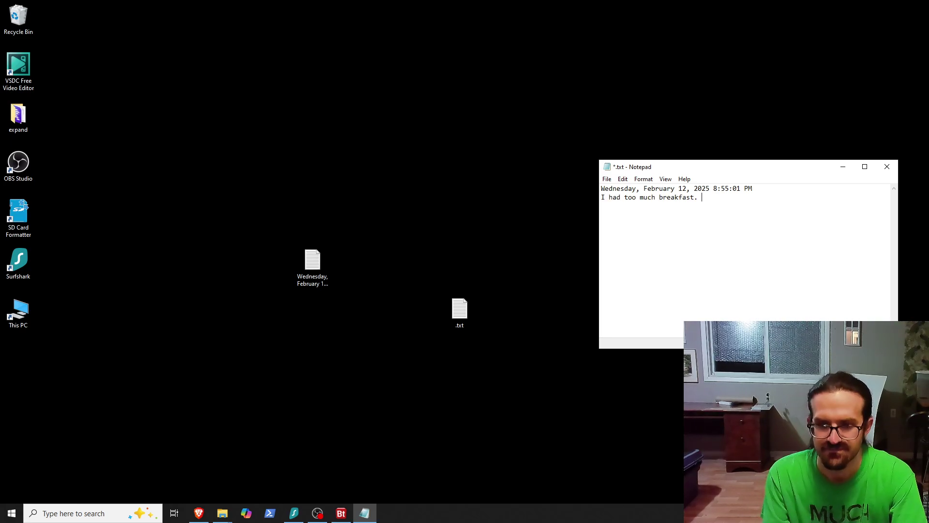
{"action": "type", "text": "My name is Bob Thompson"}
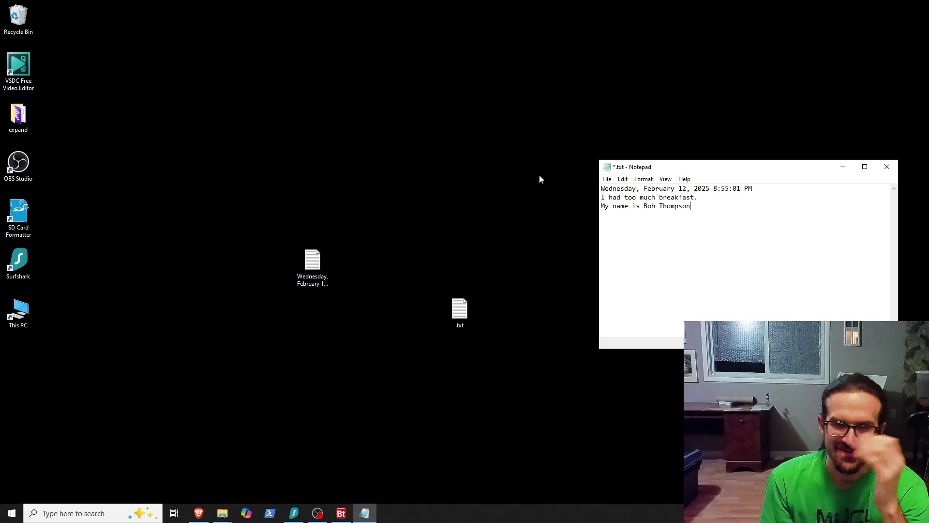
{"action": "left_click", "coordinate": [342, 513]}
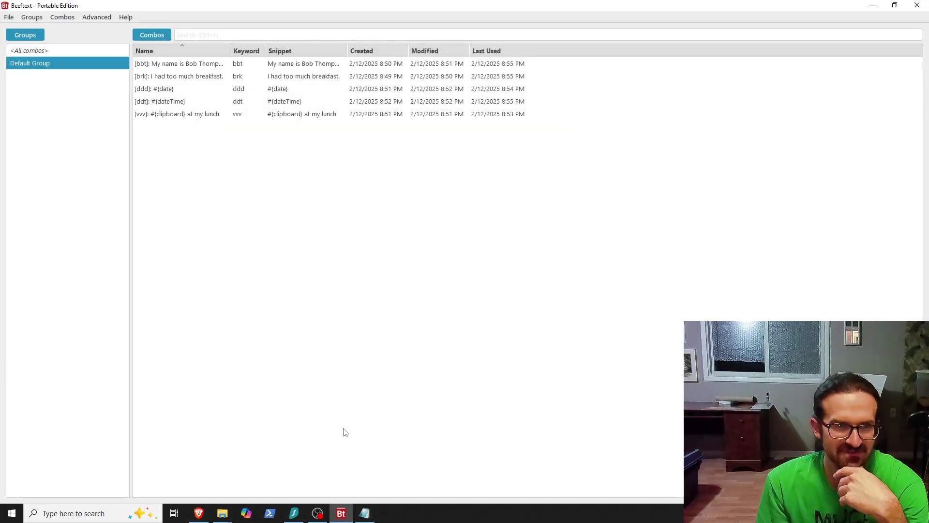